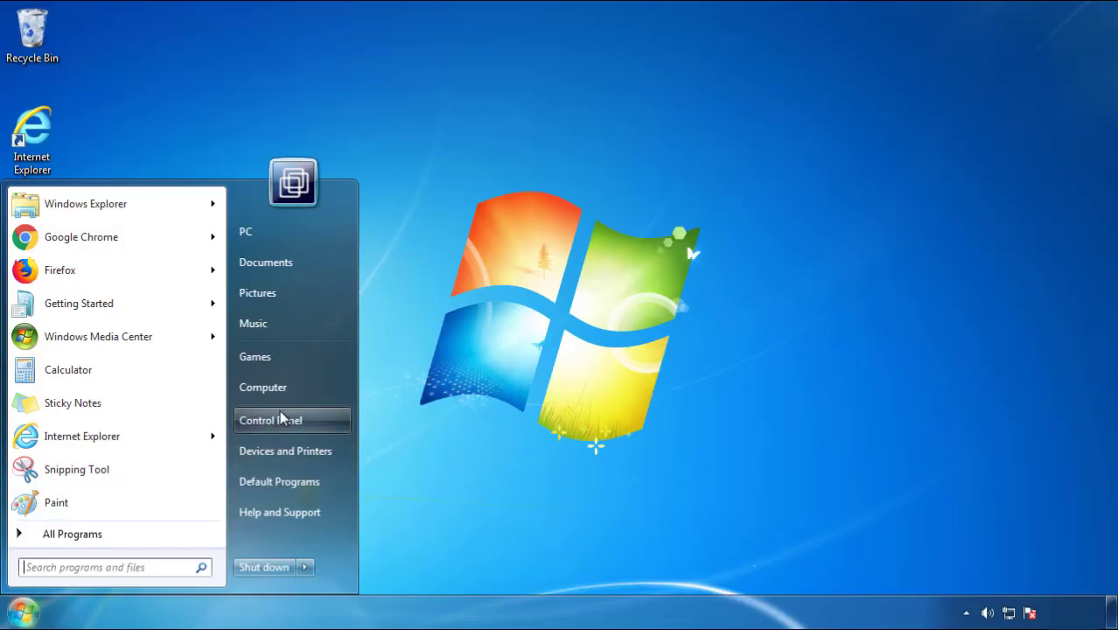
Step: Sort installed programs newest-first and uninstall SearchMine 2.00, confirming and finishing the uninstaller
{"action": "left_click", "coordinate": [279, 419]}
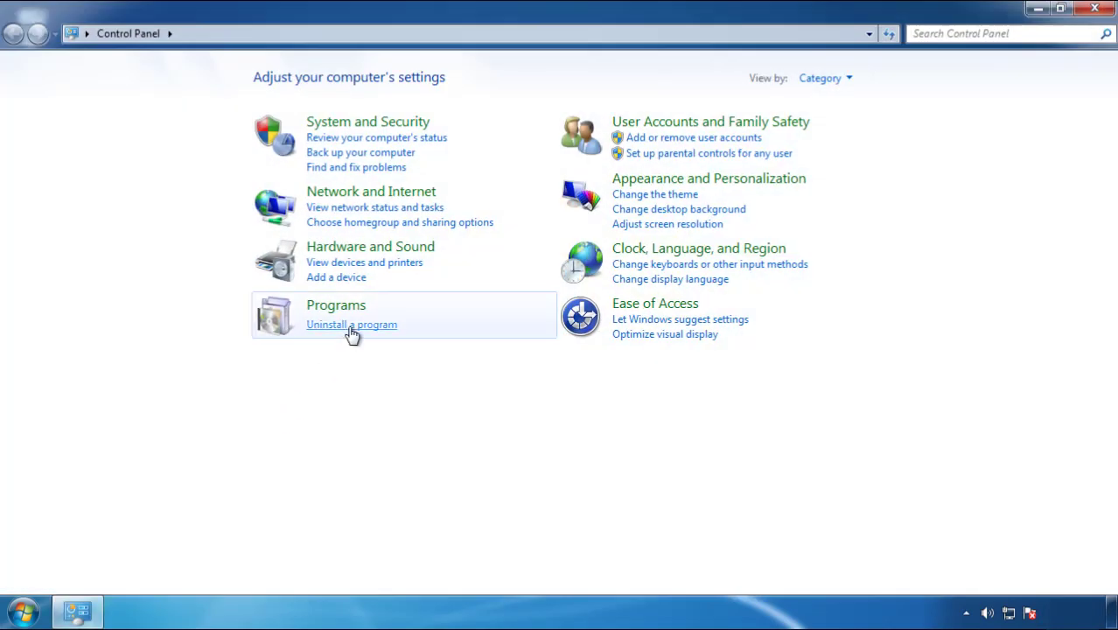
{"action": "left_click", "coordinate": [349, 329]}
{"action": "left_click", "coordinate": [659, 168]}
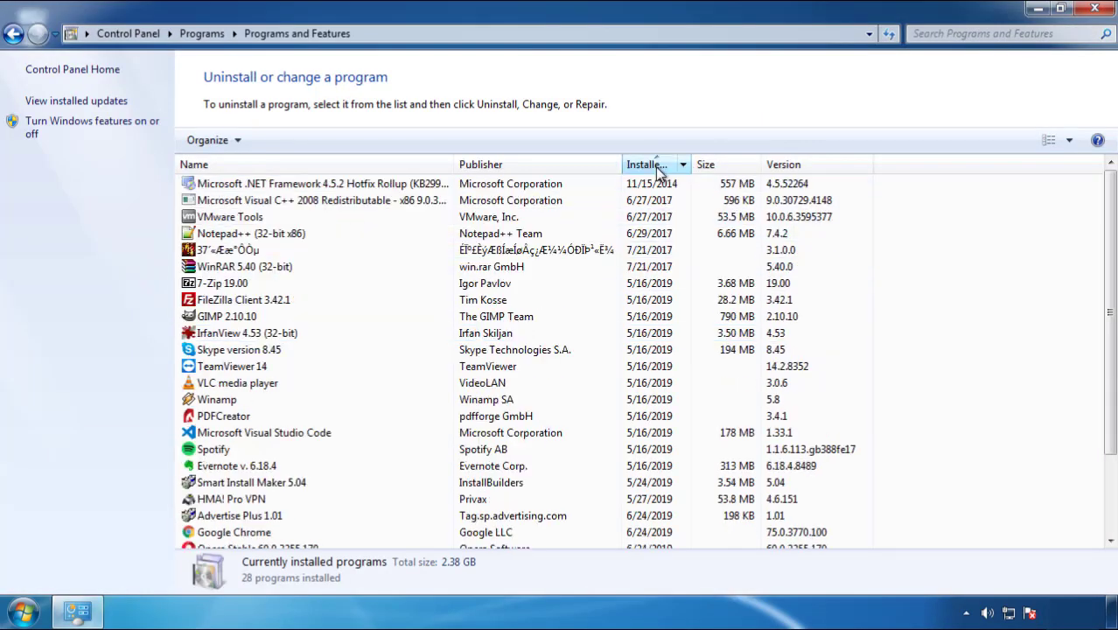
{"action": "left_click", "coordinate": [657, 168]}
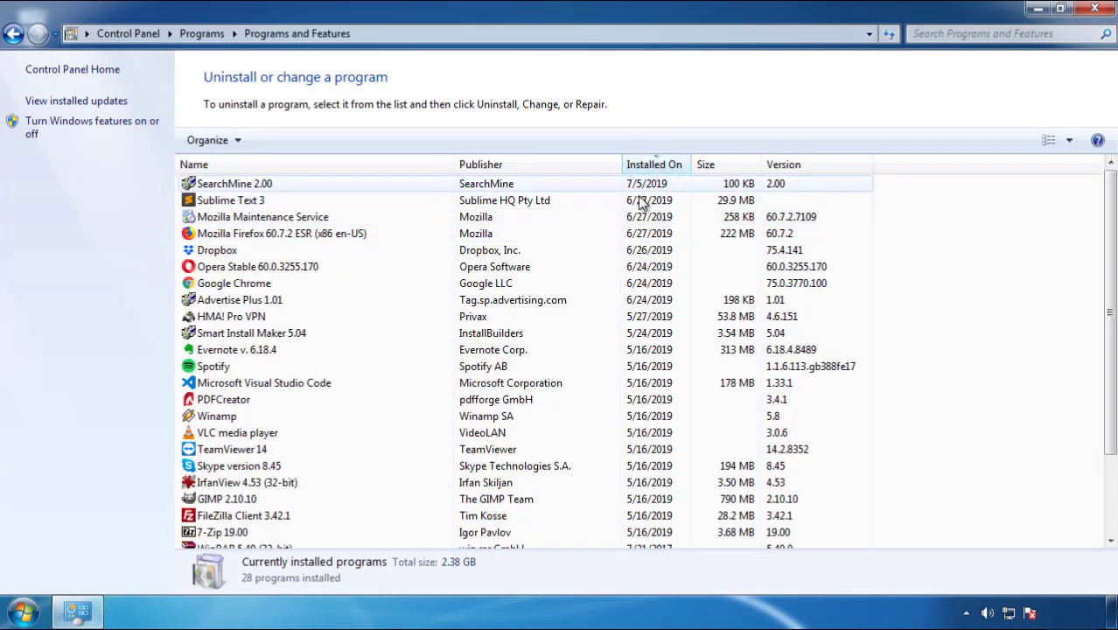
{"action": "left_click", "coordinate": [234, 186]}
{"action": "left_click", "coordinate": [279, 140]}
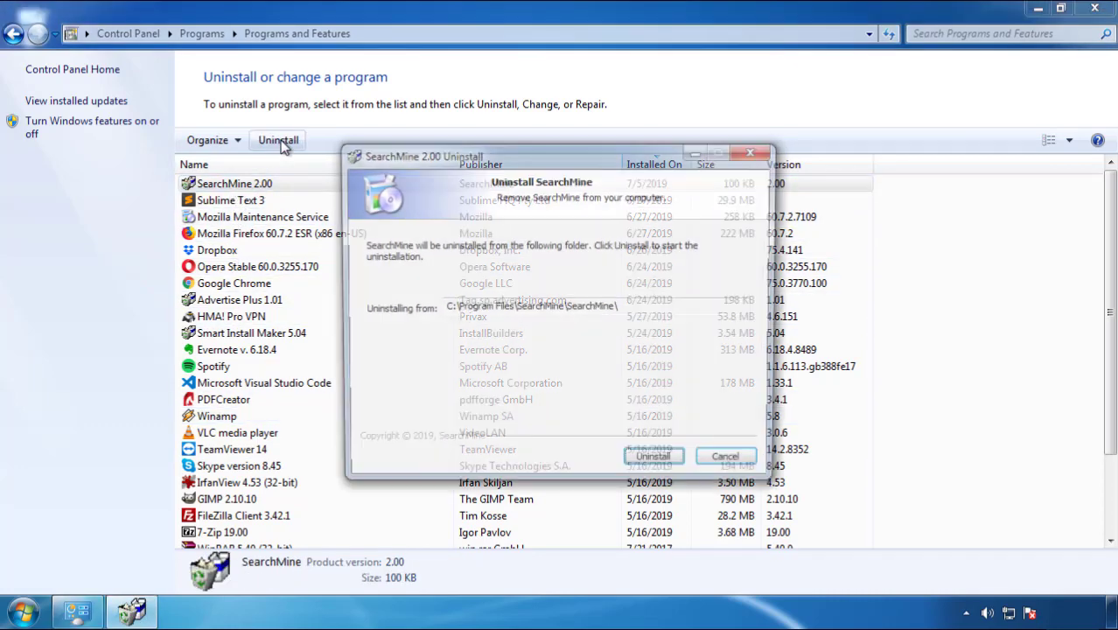
{"action": "left_click", "coordinate": [649, 462]}
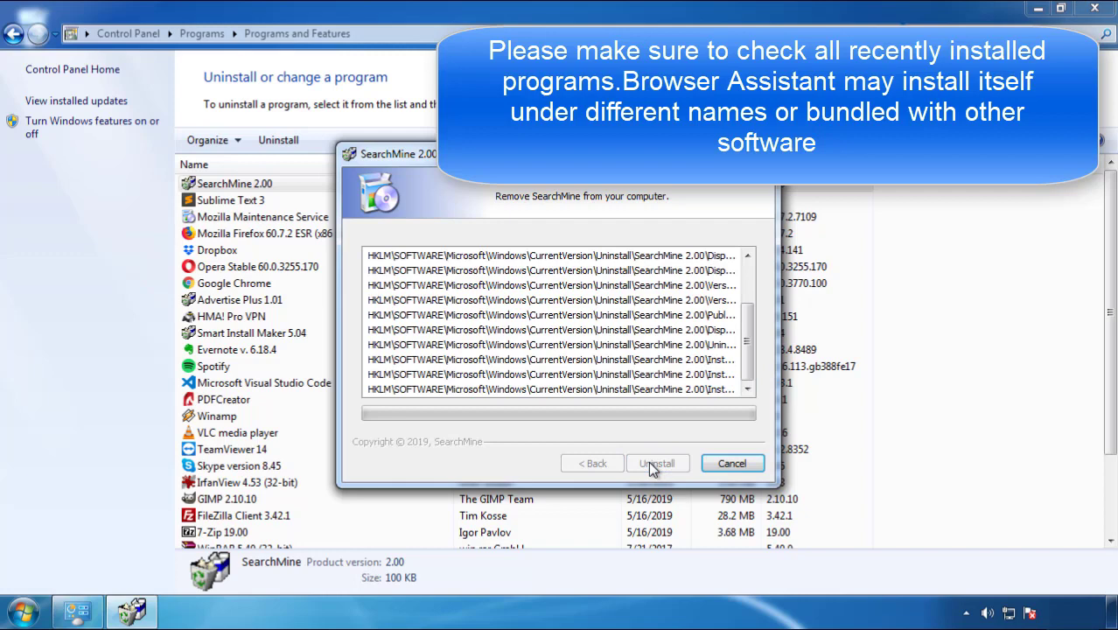
{"action": "left_click", "coordinate": [650, 464]}
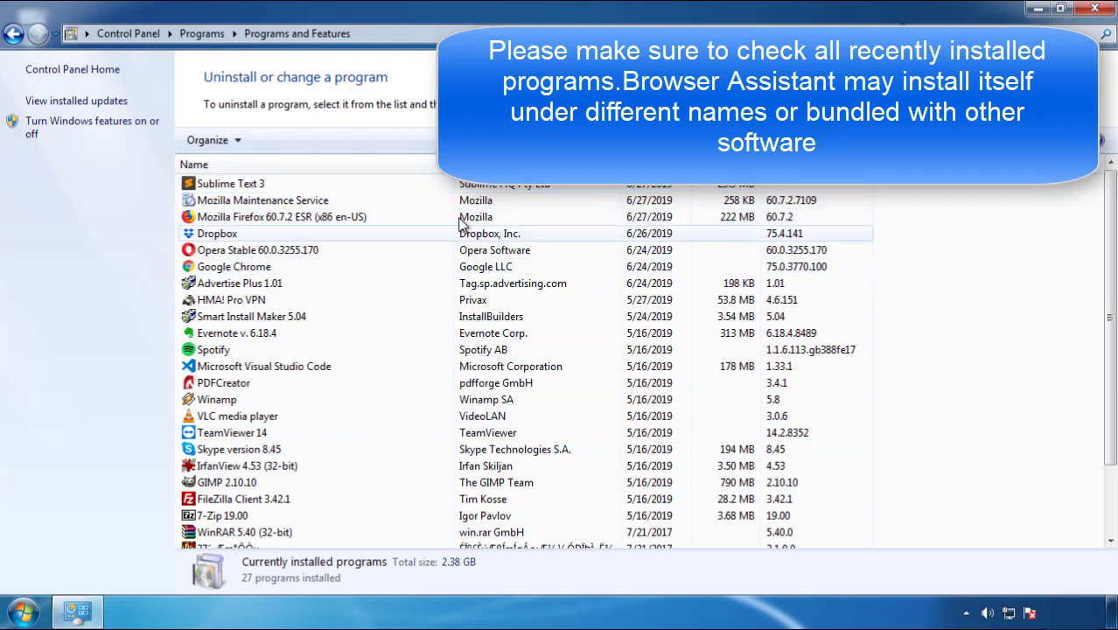
Step: Close the installed programs window and restart Windows from the Start menu
{"action": "left_click", "coordinate": [1096, 11]}
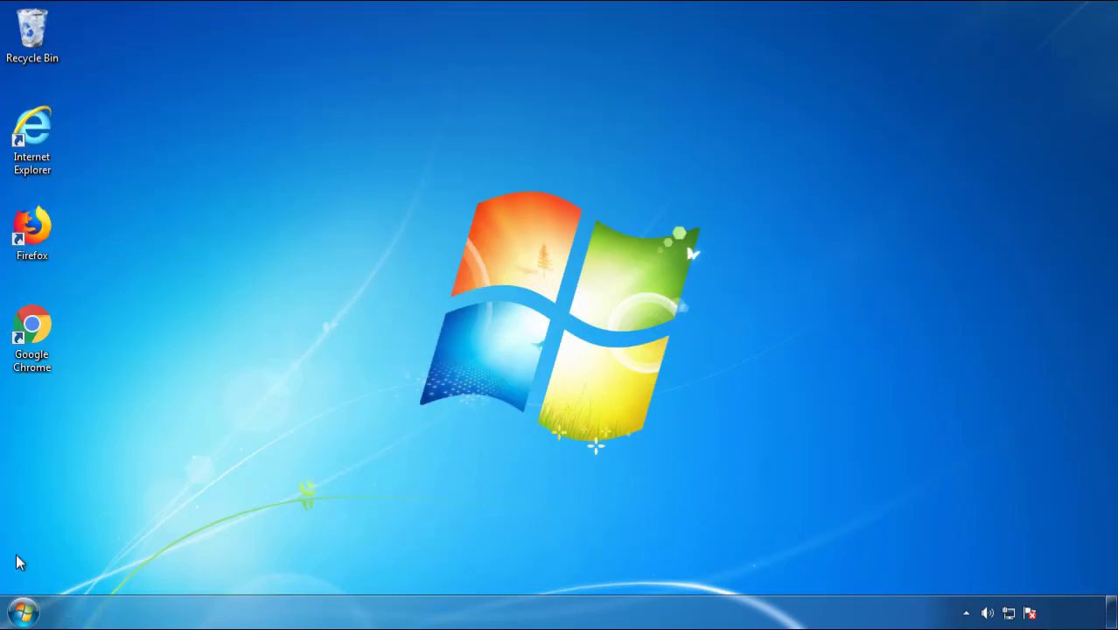
{"action": "left_click", "coordinate": [22, 612]}
{"action": "left_click", "coordinate": [304, 567]}
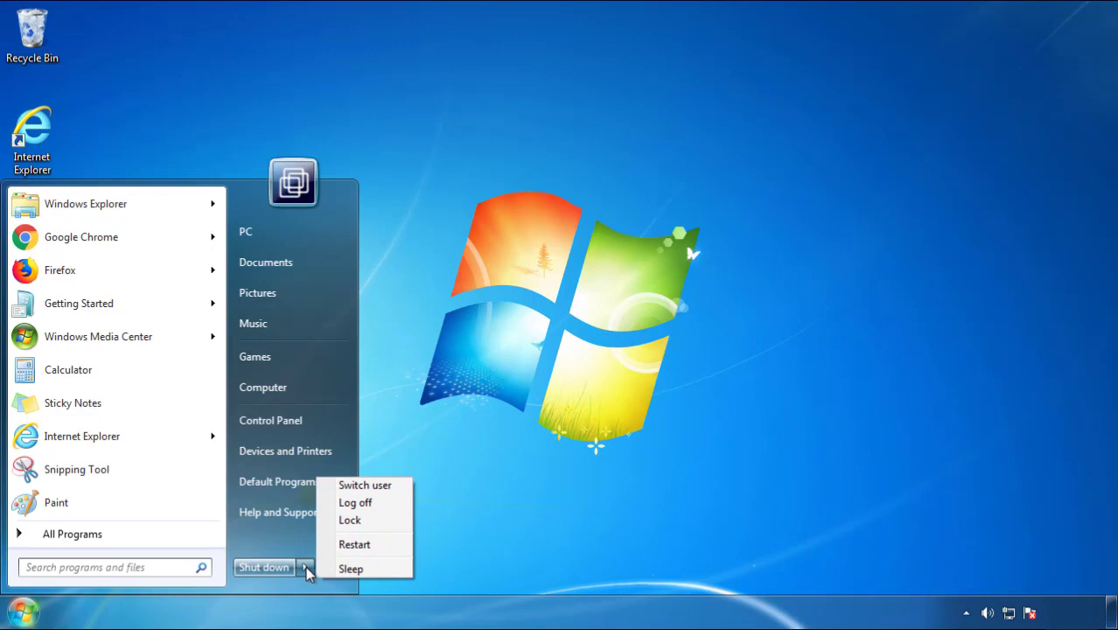
{"action": "left_click", "coordinate": [1020, 58]}
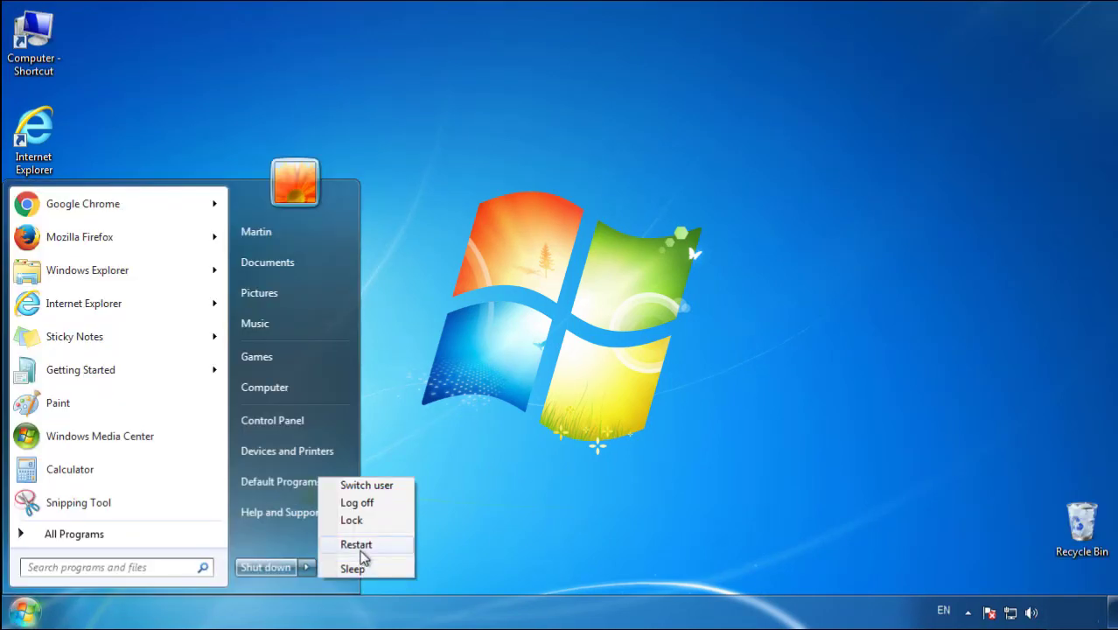
{"action": "left_click", "coordinate": [359, 544]}
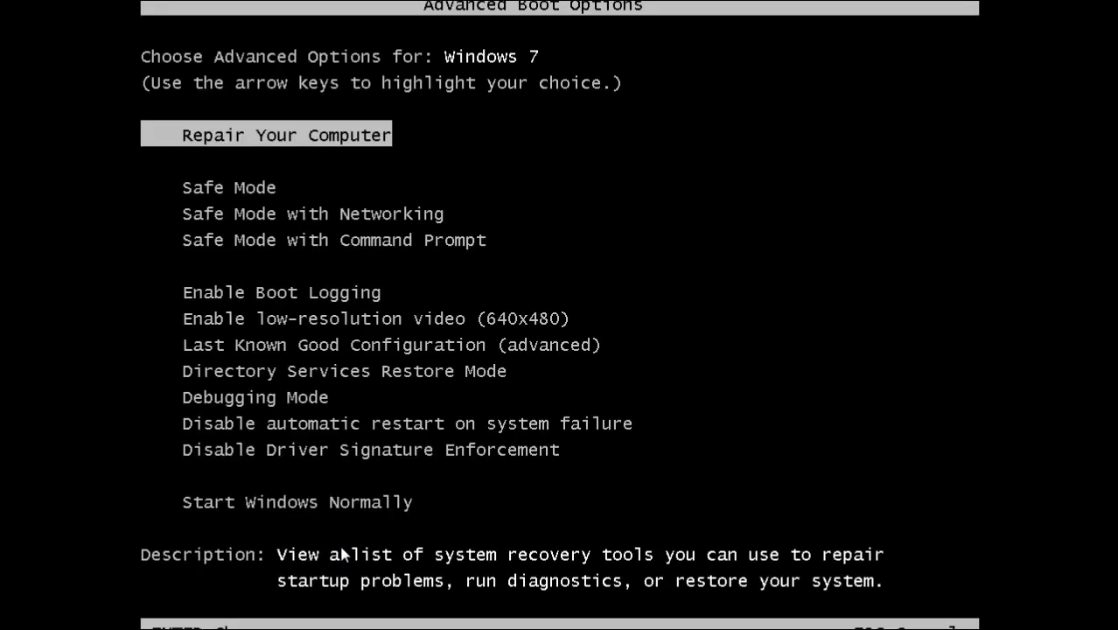
Step: Boot into Safe Mode and launch Firefox, declining the default-browser prompt
{"action": "key", "text": "Down"}
{"action": "key", "text": "Return"}
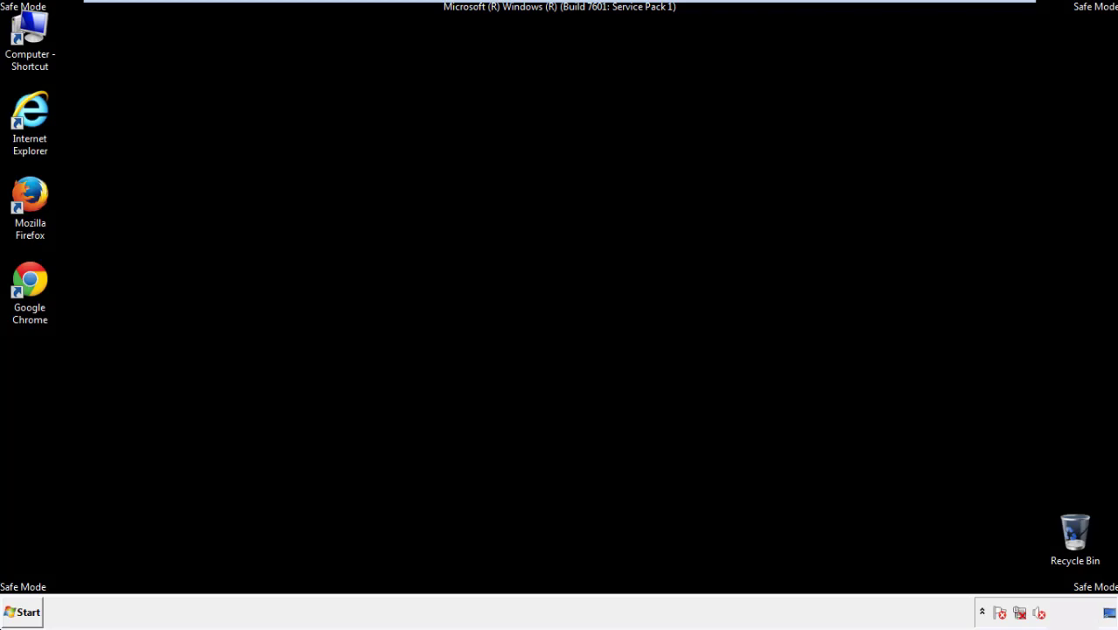
{"action": "double_click", "coordinate": [41, 202]}
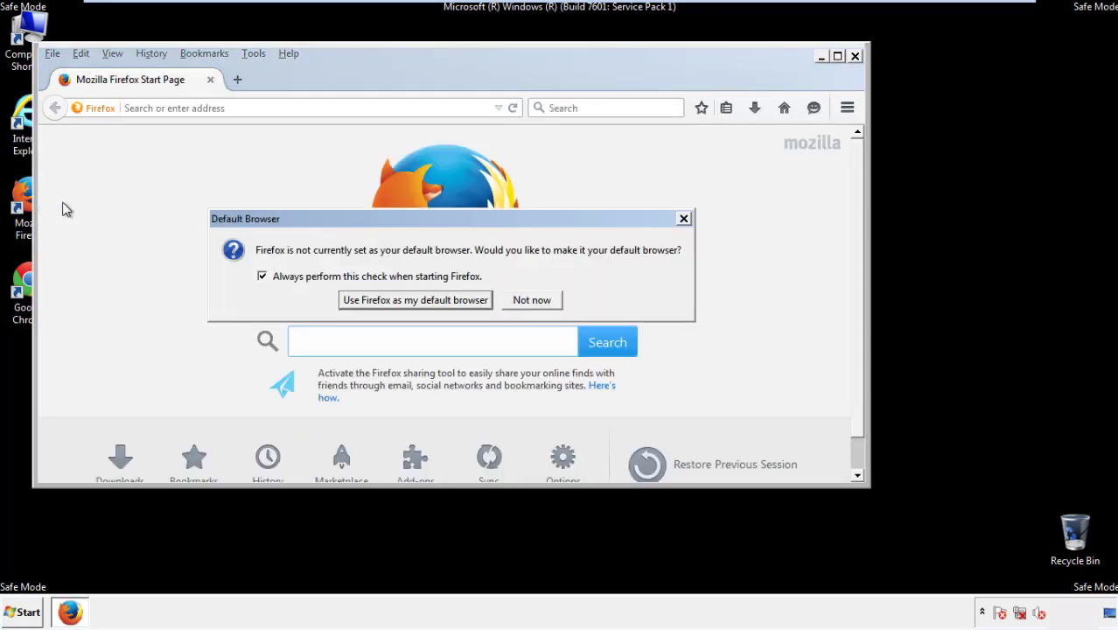
{"action": "left_click", "coordinate": [545, 300]}
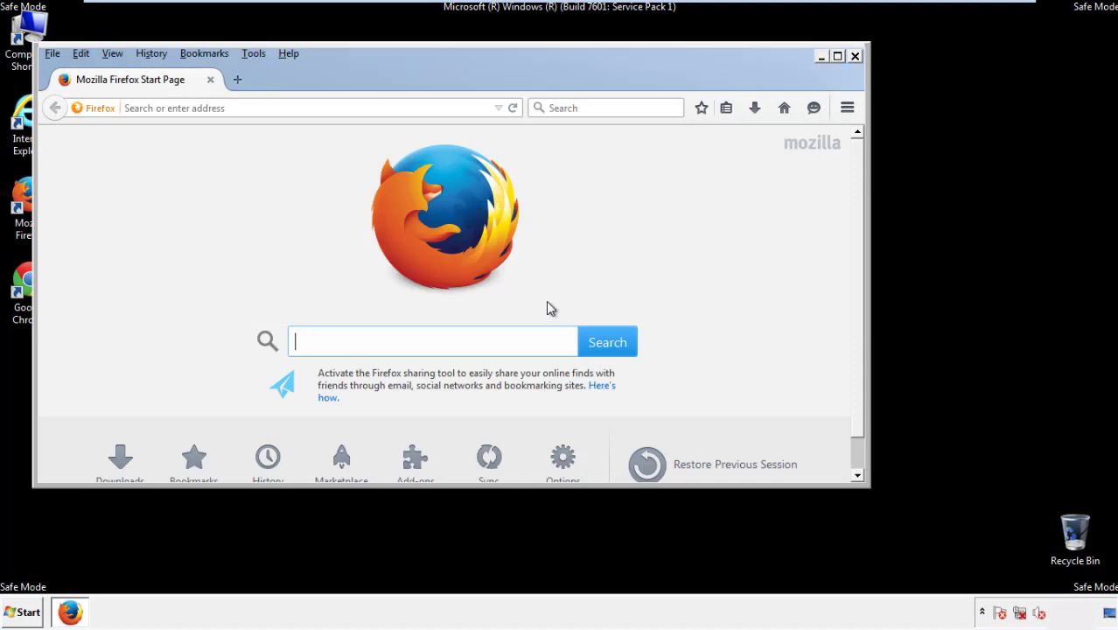
Step: Toggle Firefox's menu bar off and back on so it is visible
{"action": "right_click", "coordinate": [341, 77]}
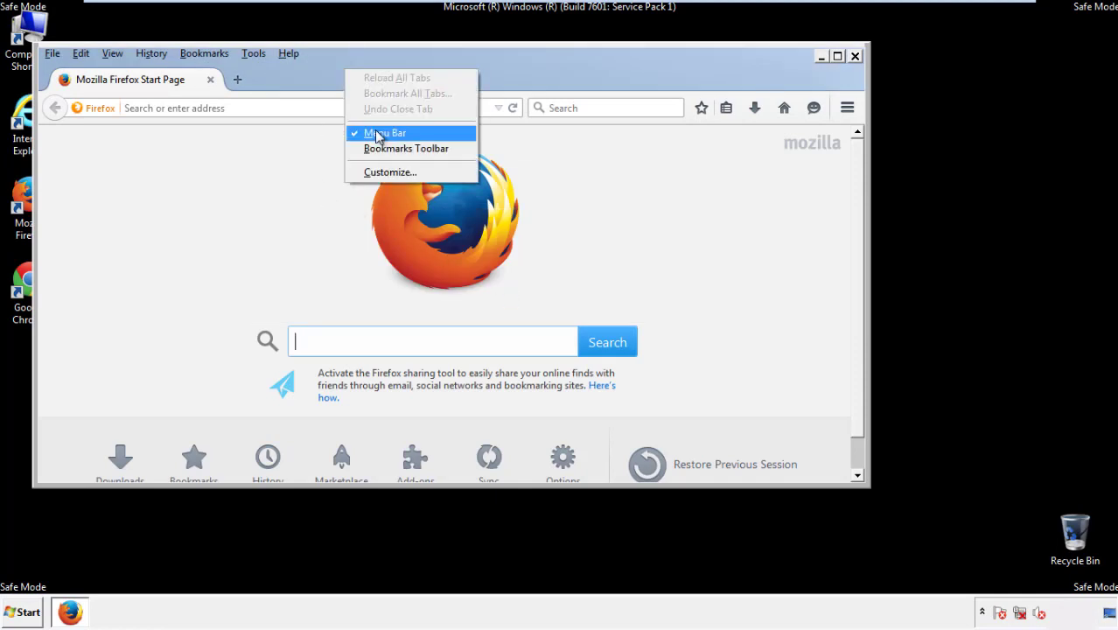
{"action": "left_click", "coordinate": [374, 131]}
{"action": "right_click", "coordinate": [354, 77]}
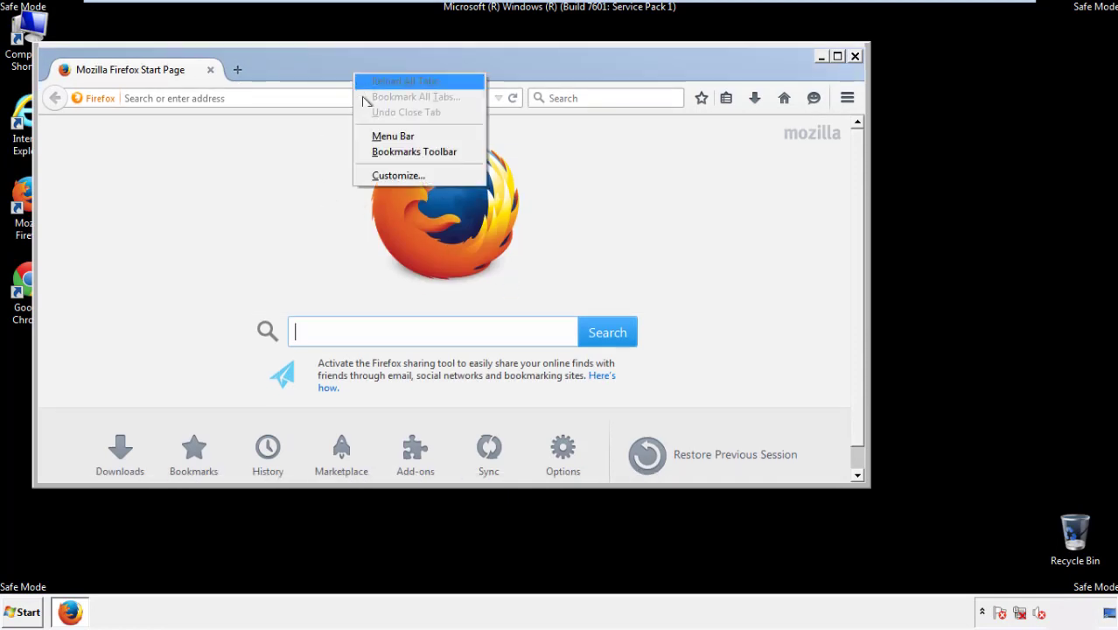
{"action": "left_click", "coordinate": [376, 138]}
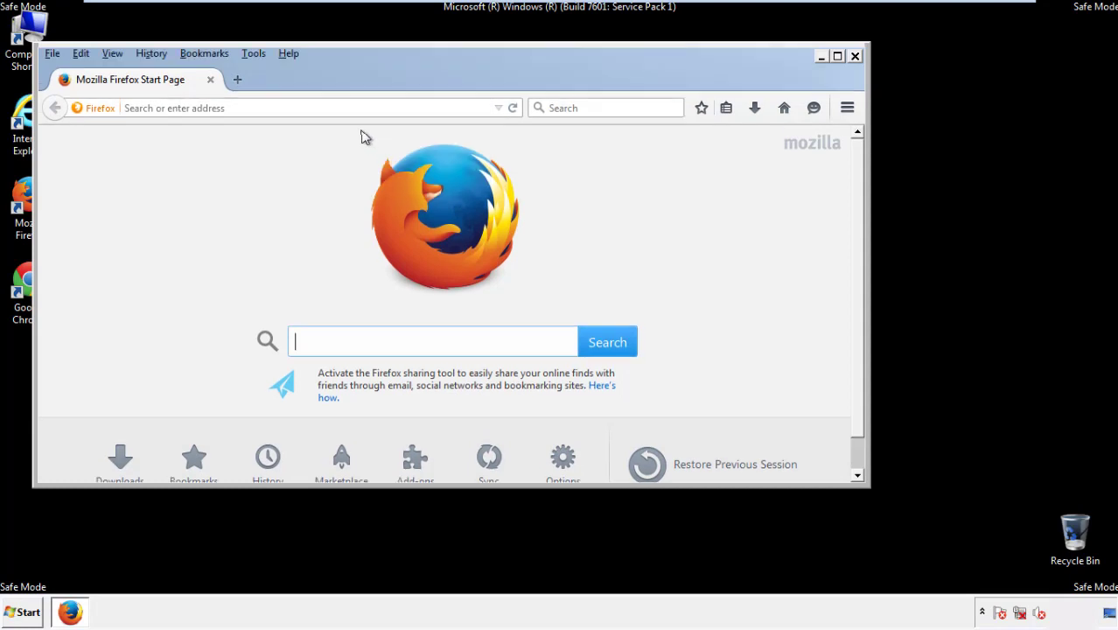
Step: Set Clear Recent History to Everything with all data types, including site preferences
{"action": "left_click", "coordinate": [156, 55]}
{"action": "left_click", "coordinate": [170, 88]}
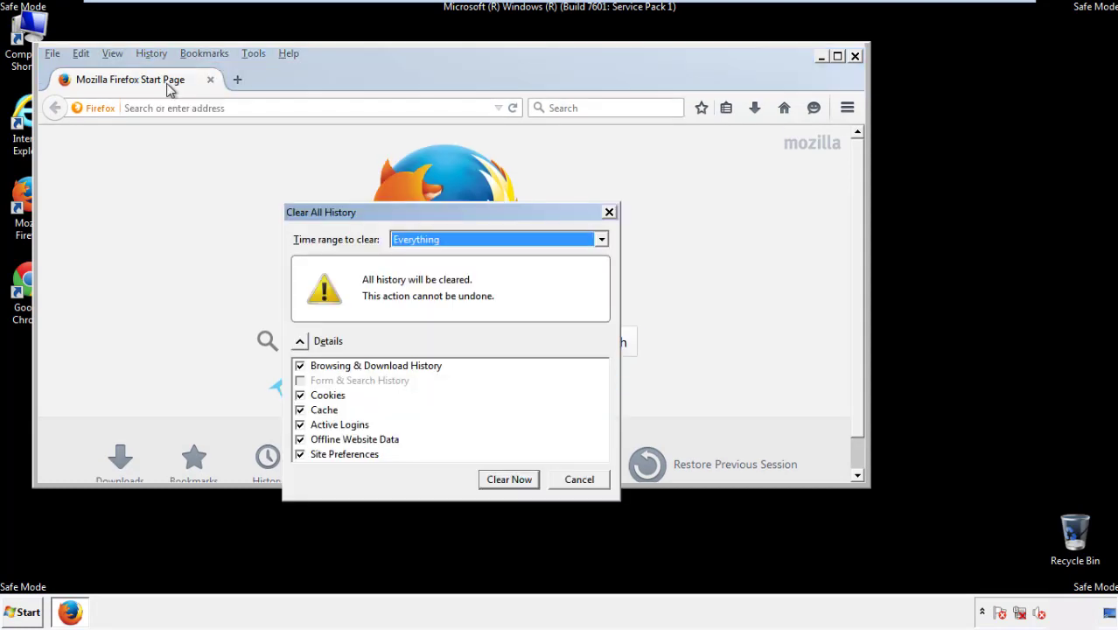
{"action": "left_click", "coordinate": [415, 244]}
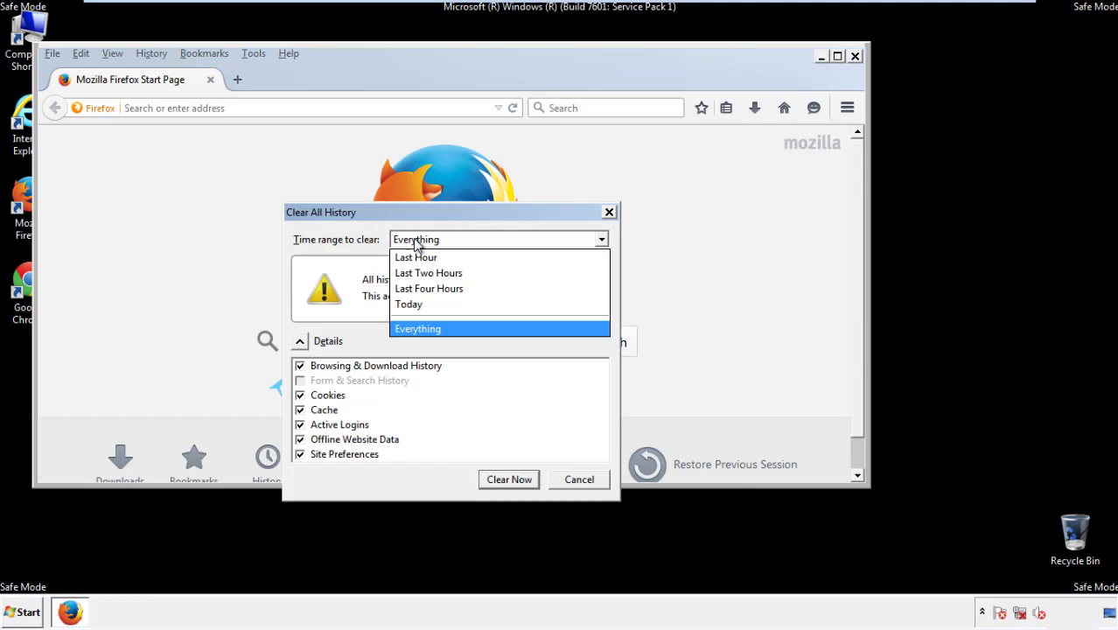
{"action": "left_click", "coordinate": [420, 327]}
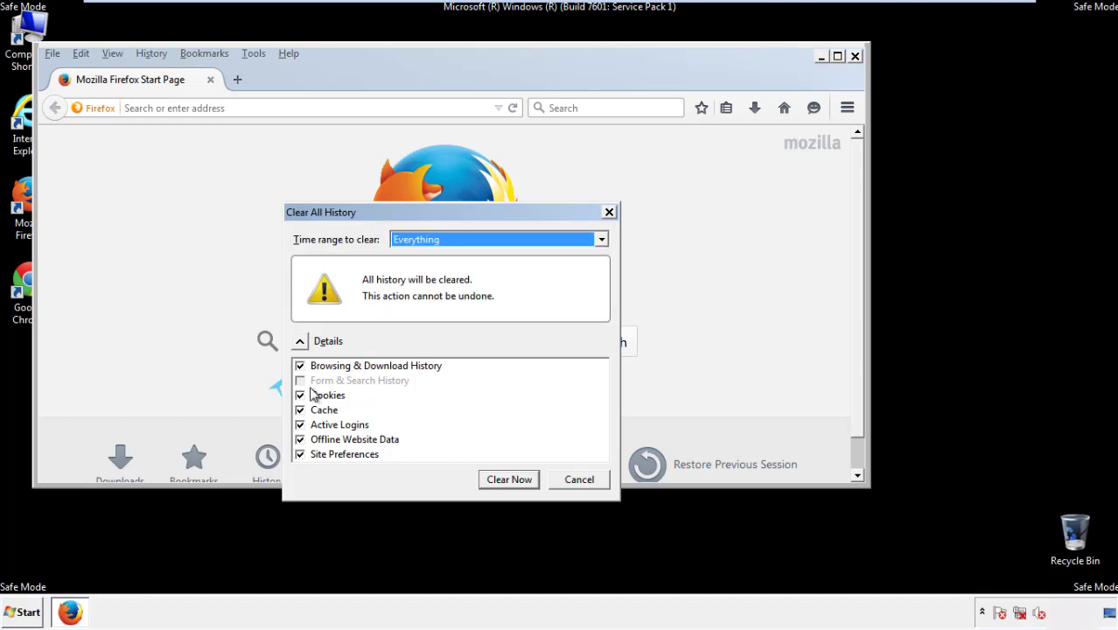
{"action": "left_click", "coordinate": [299, 440]}
{"action": "left_click", "coordinate": [300, 455]}
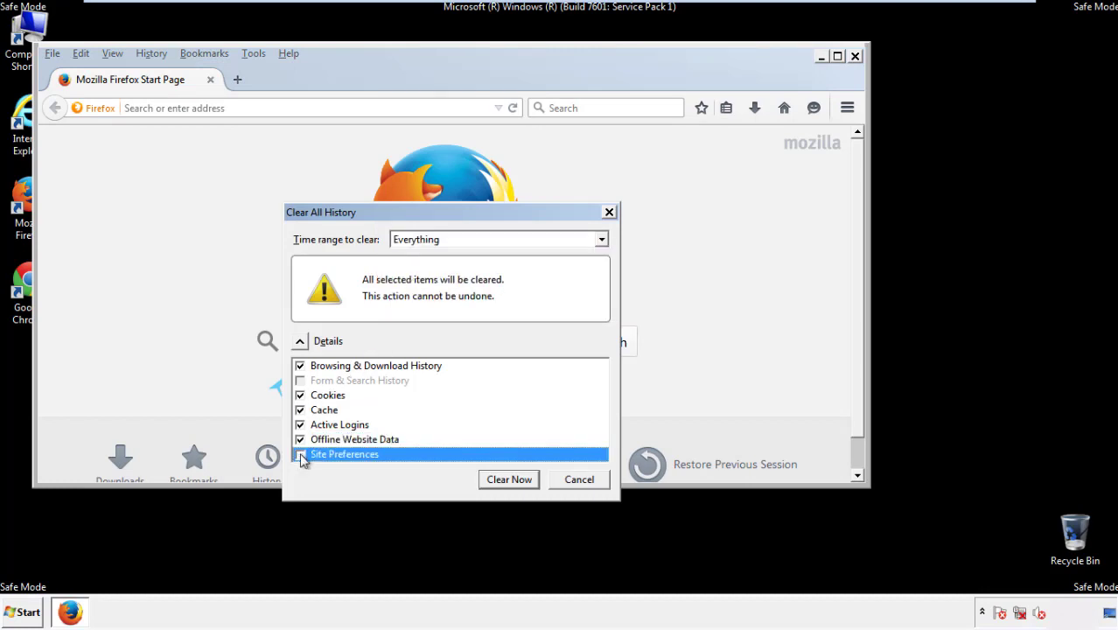
Step: Clear the history now, then refresh Firefox to defaults from Troubleshooting Information
{"action": "left_click", "coordinate": [508, 480]}
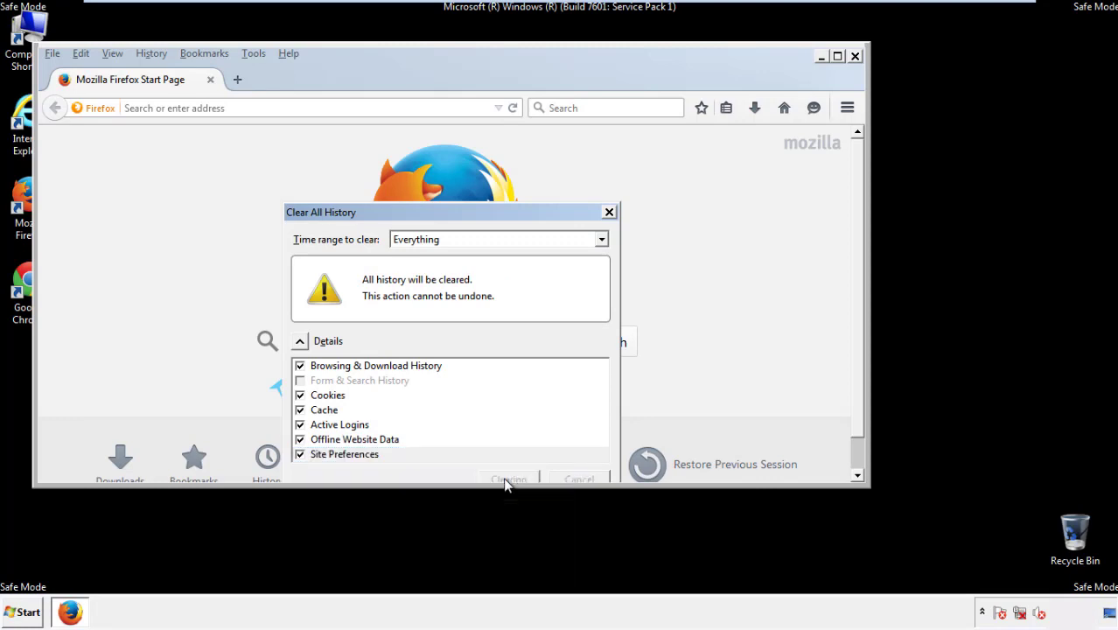
{"action": "left_click", "coordinate": [288, 53]}
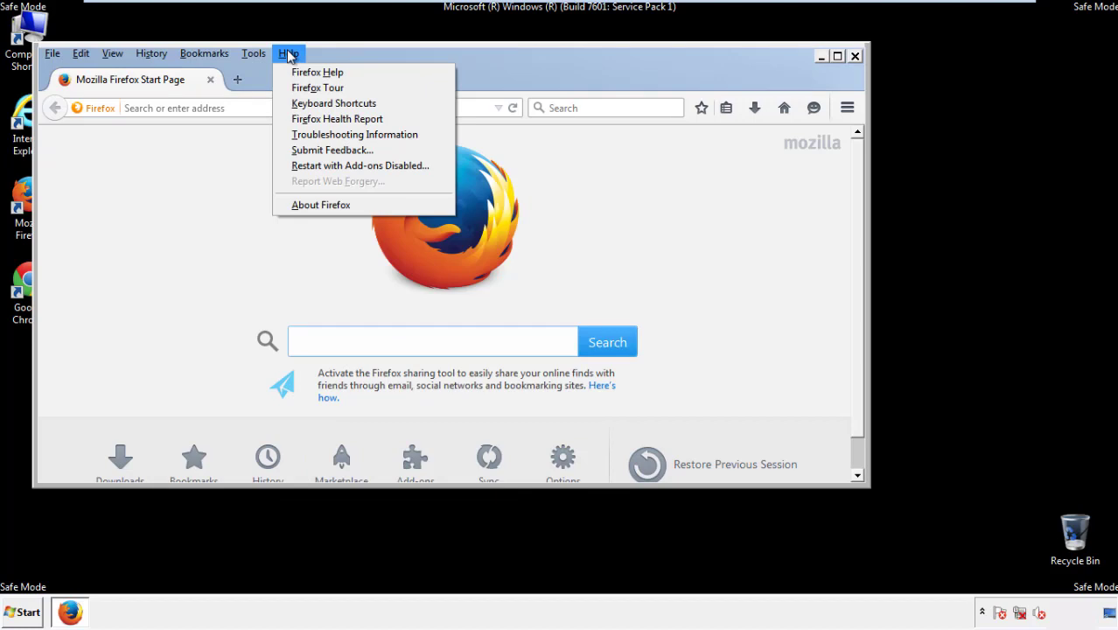
{"action": "left_click", "coordinate": [323, 133]}
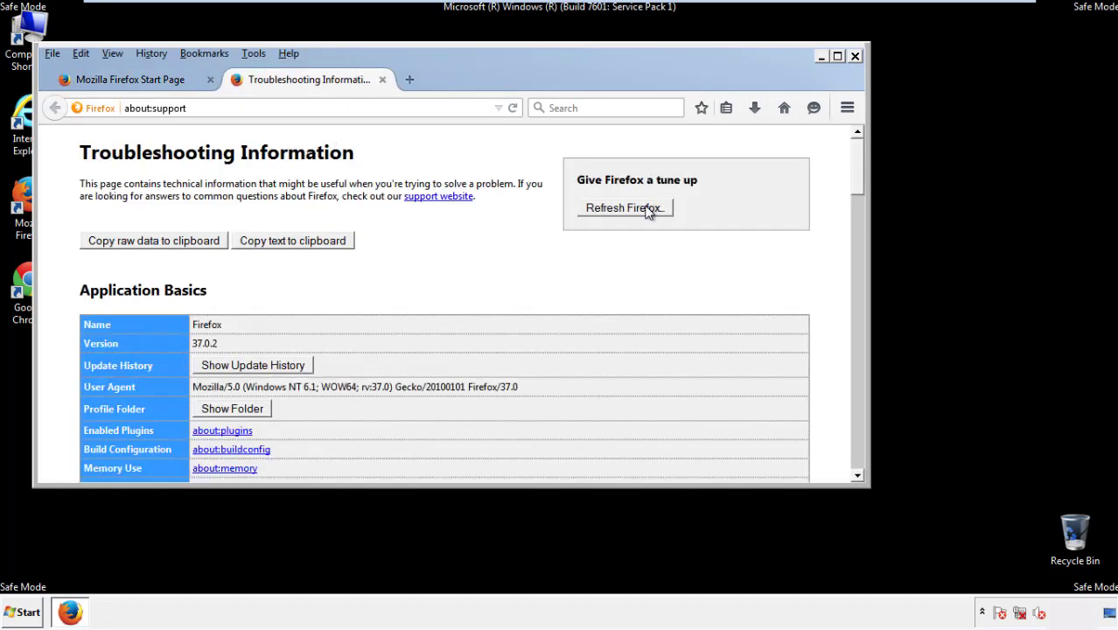
{"action": "left_click", "coordinate": [649, 212]}
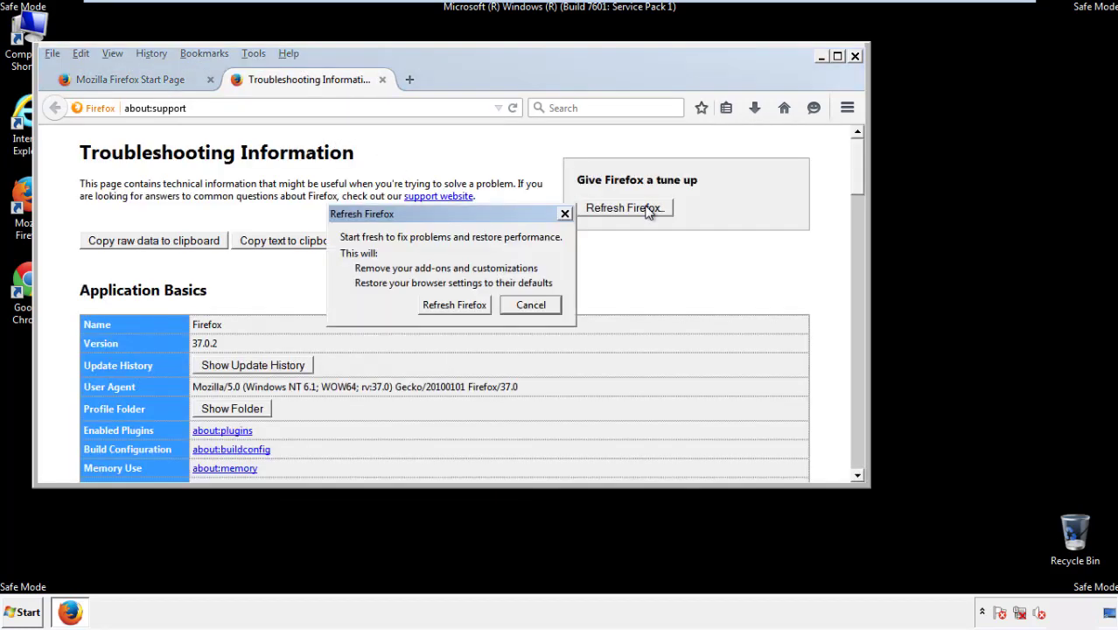
{"action": "left_click", "coordinate": [456, 308]}
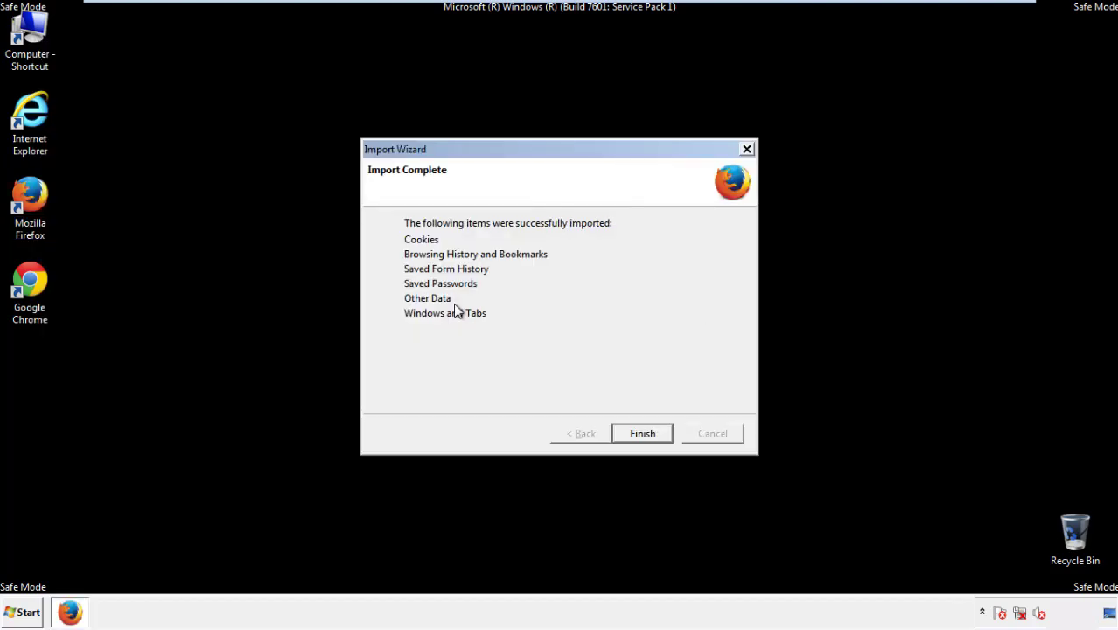
Step: Finish the refresh, decline the default-browser prompt, and close Firefox
{"action": "left_click", "coordinate": [643, 434]}
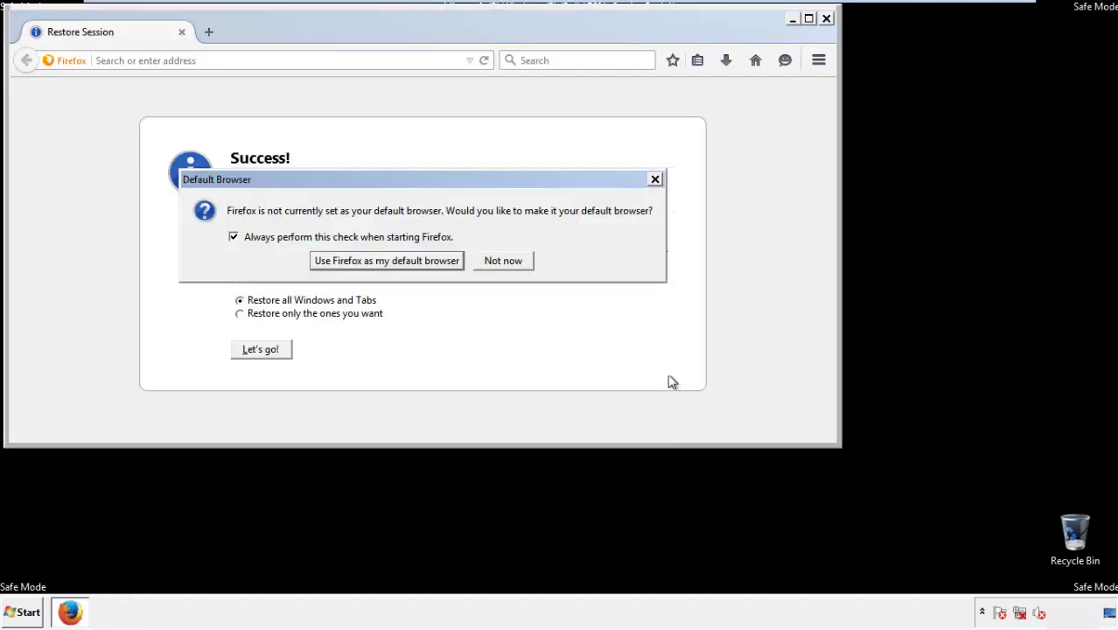
{"action": "left_click", "coordinate": [505, 262]}
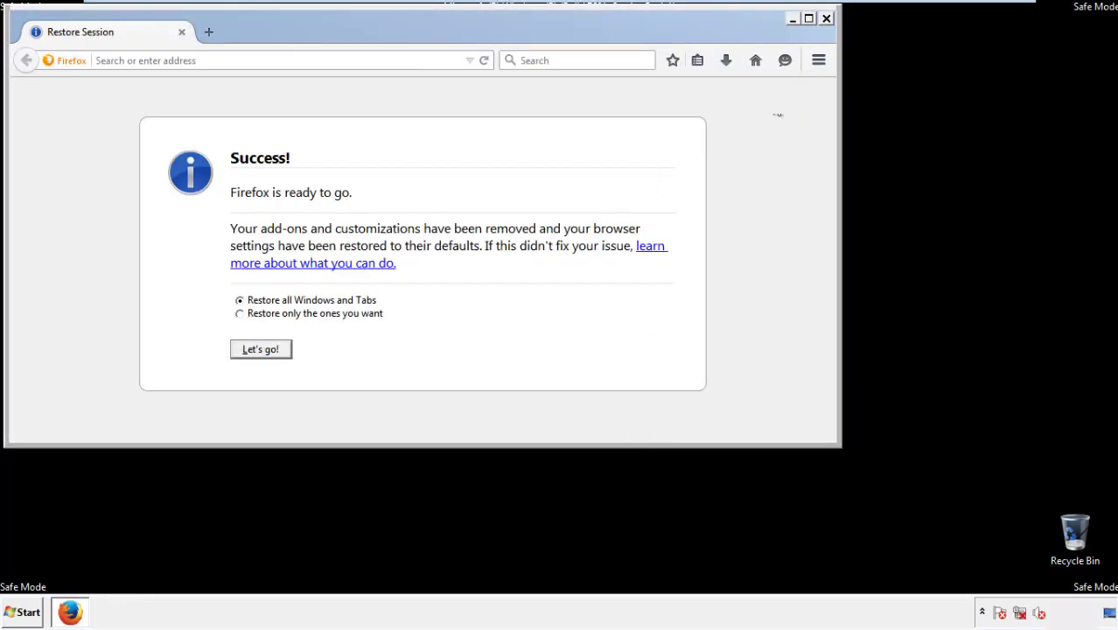
{"action": "left_click", "coordinate": [825, 18]}
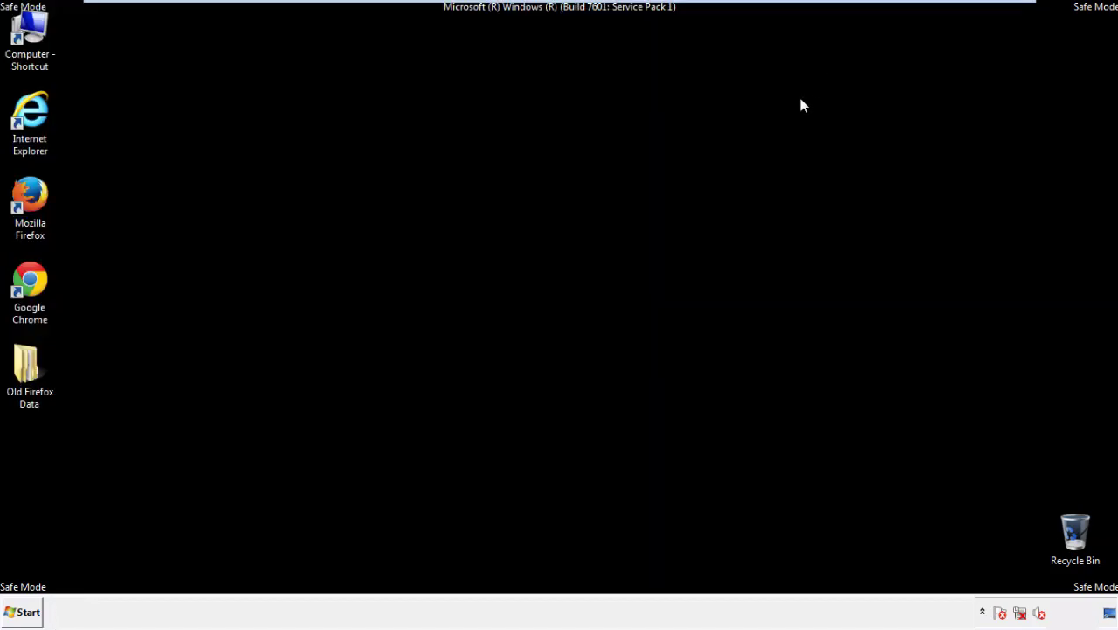
Step: Launch Chrome, turn off its default-browser prompt, and go to History via Settings
{"action": "left_click", "coordinate": [27, 278]}
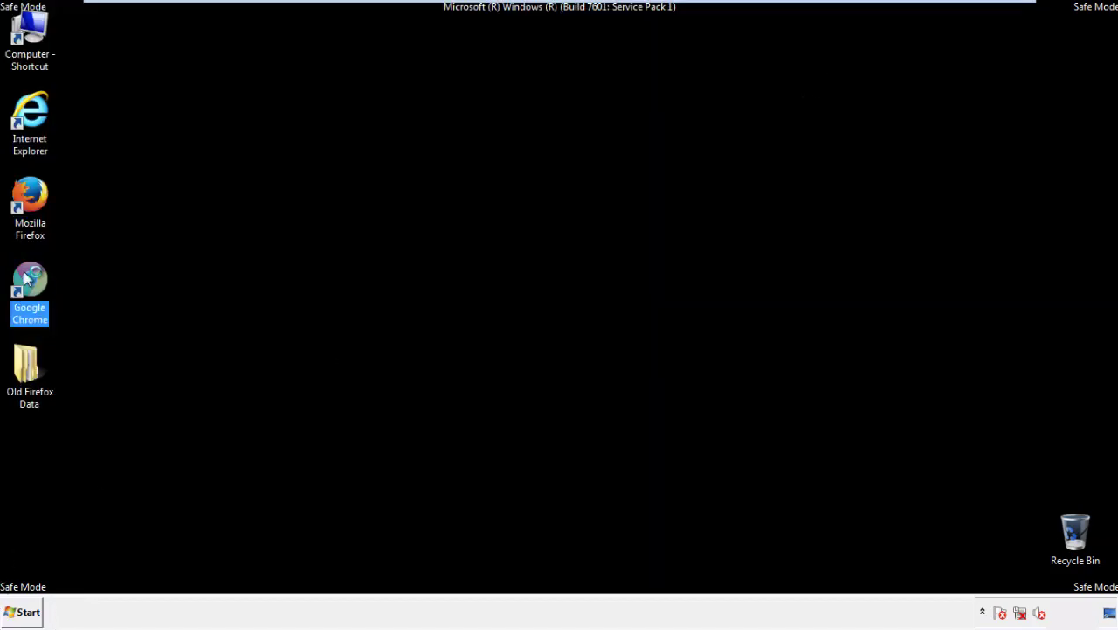
{"action": "double_click", "coordinate": [26, 279]}
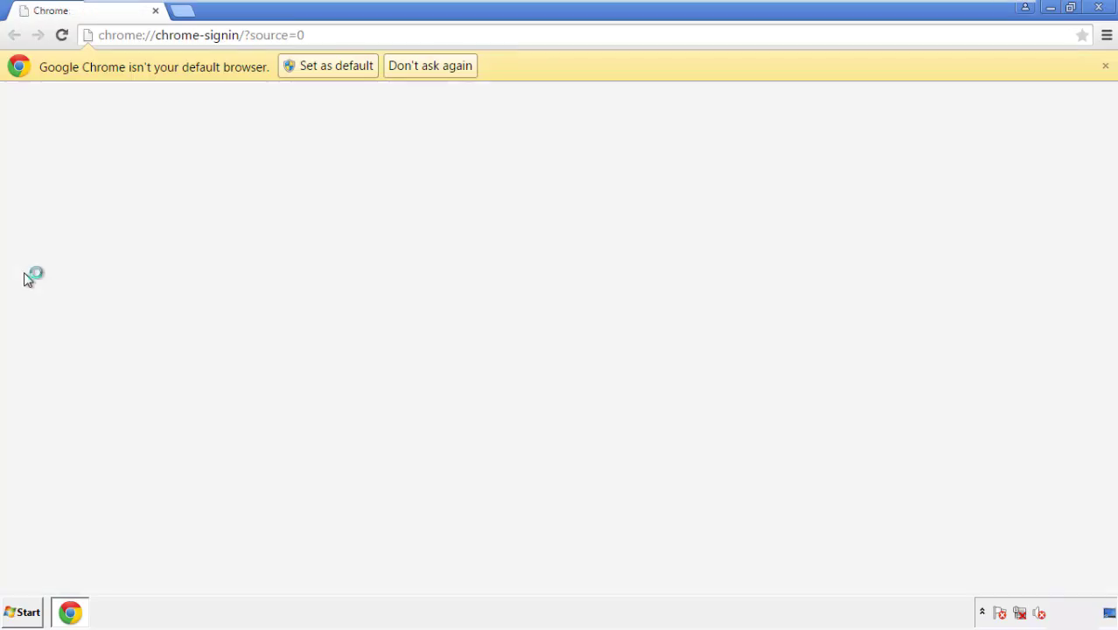
{"action": "left_click", "coordinate": [449, 70]}
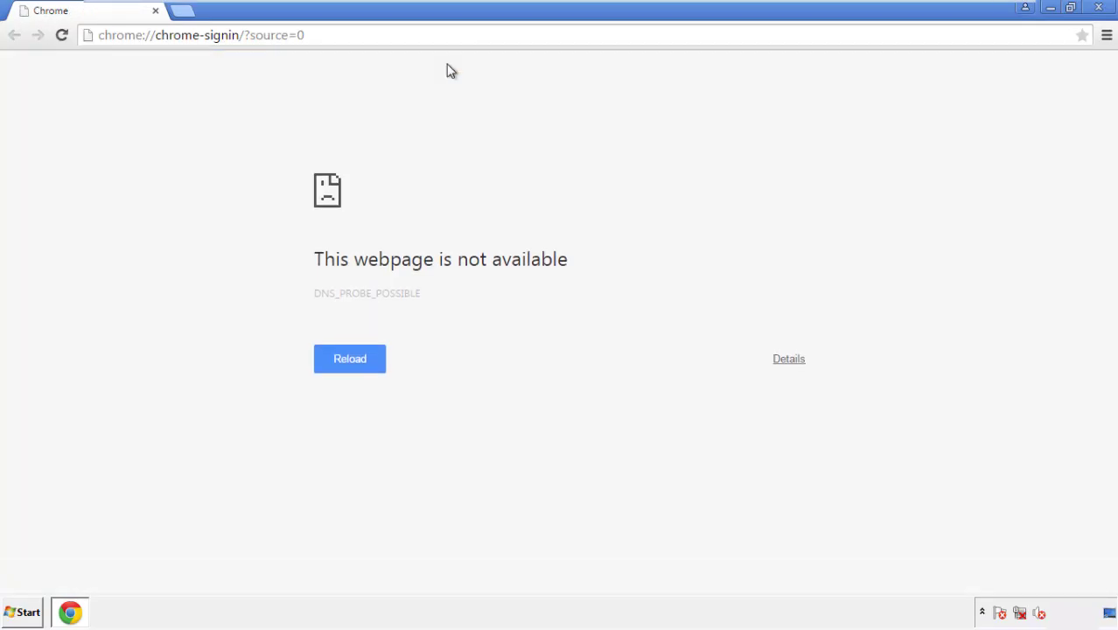
{"action": "left_click", "coordinate": [1108, 41]}
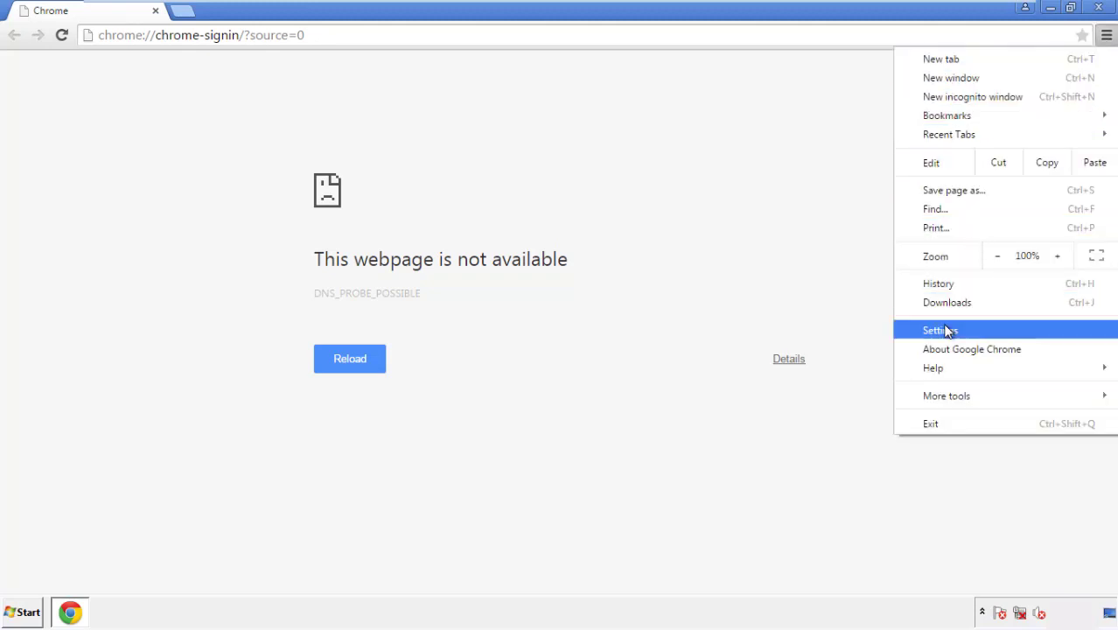
{"action": "left_click", "coordinate": [945, 330]}
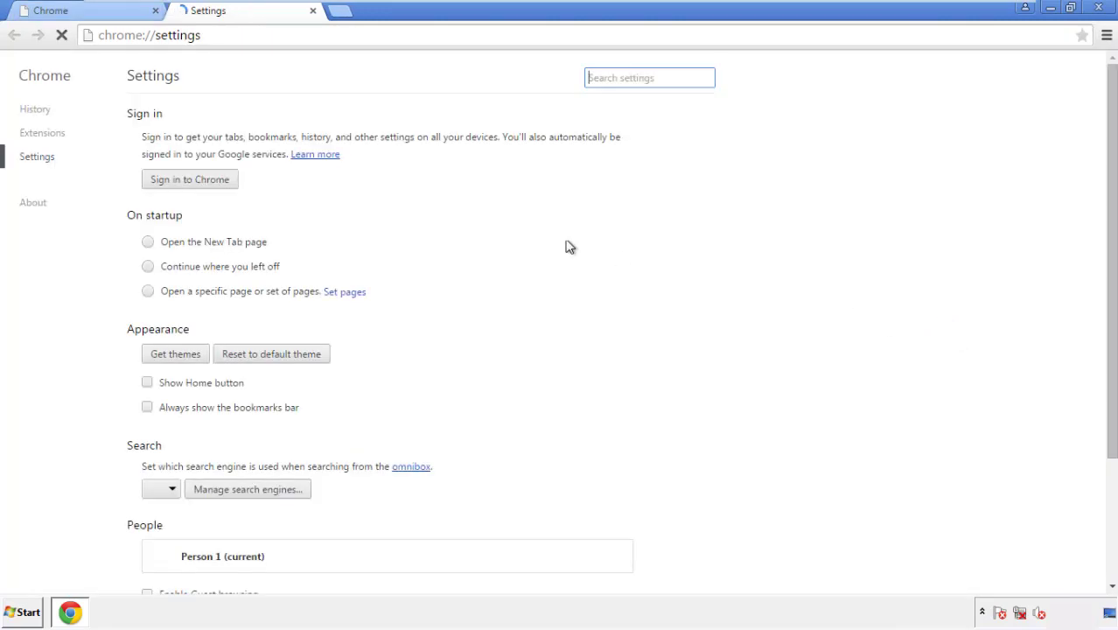
{"action": "left_click", "coordinate": [39, 111]}
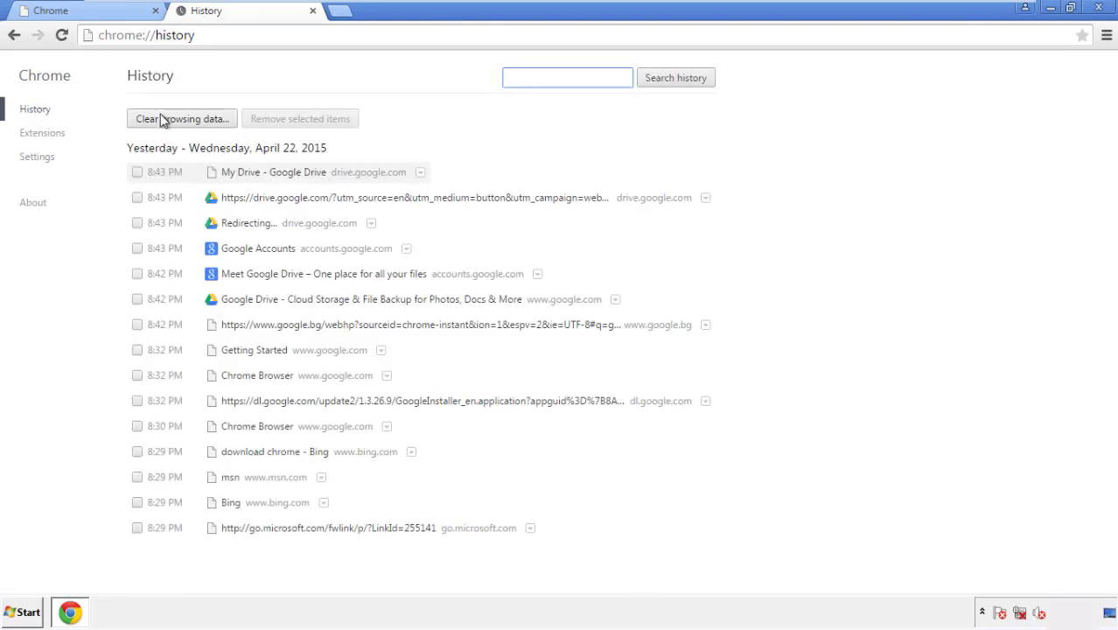
Step: Clear Chrome browsing data from the beginning of time, with autofill form data included
{"action": "left_click", "coordinate": [169, 119]}
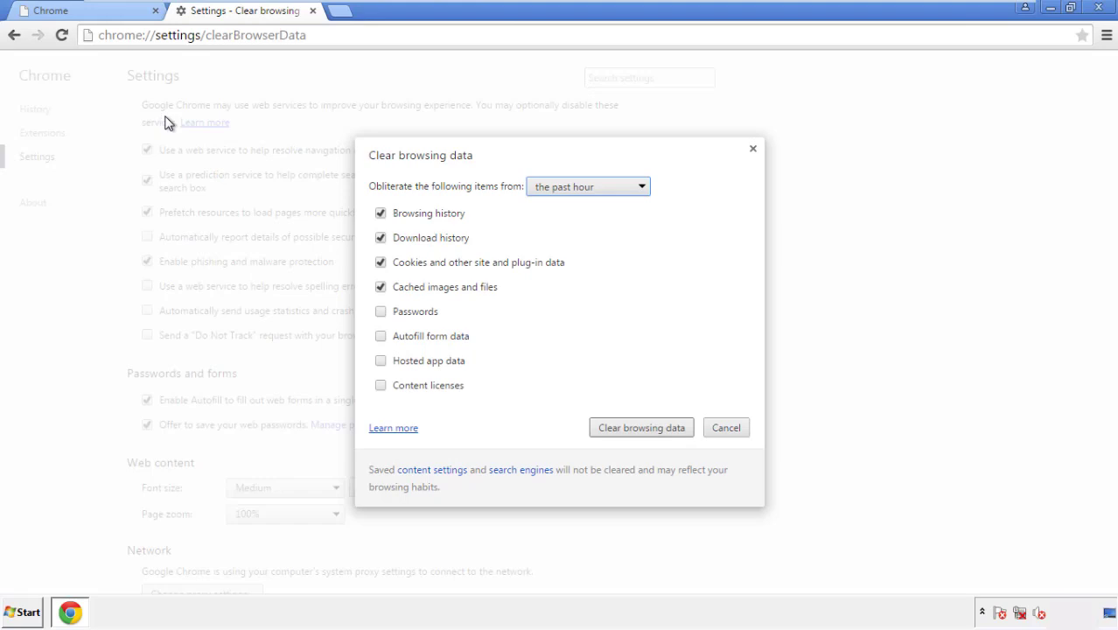
{"action": "left_click", "coordinate": [562, 189]}
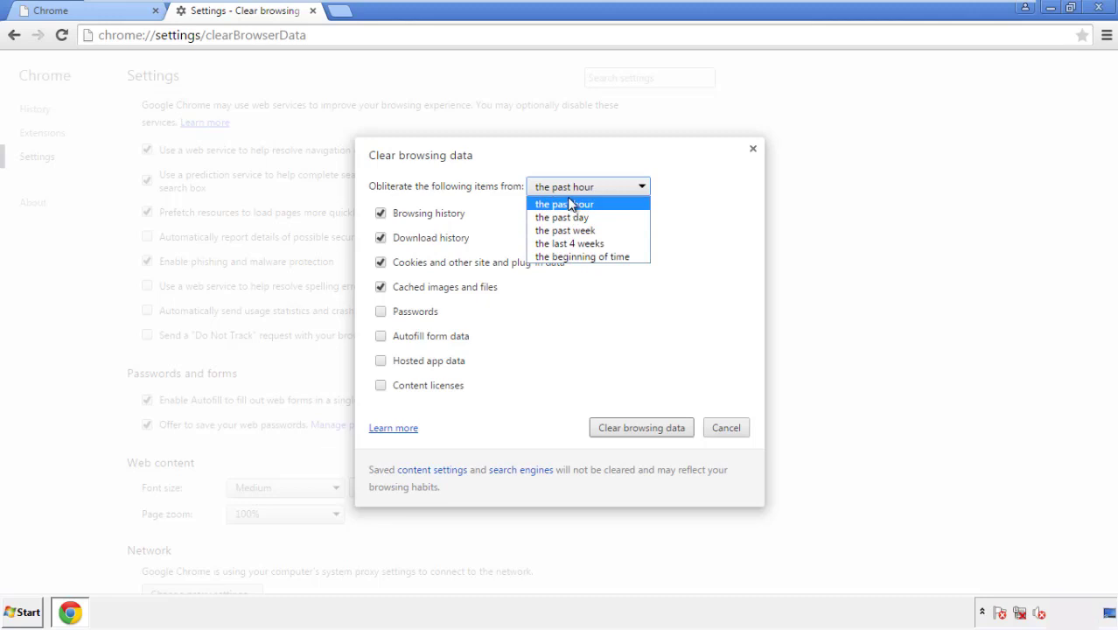
{"action": "left_click", "coordinate": [560, 257]}
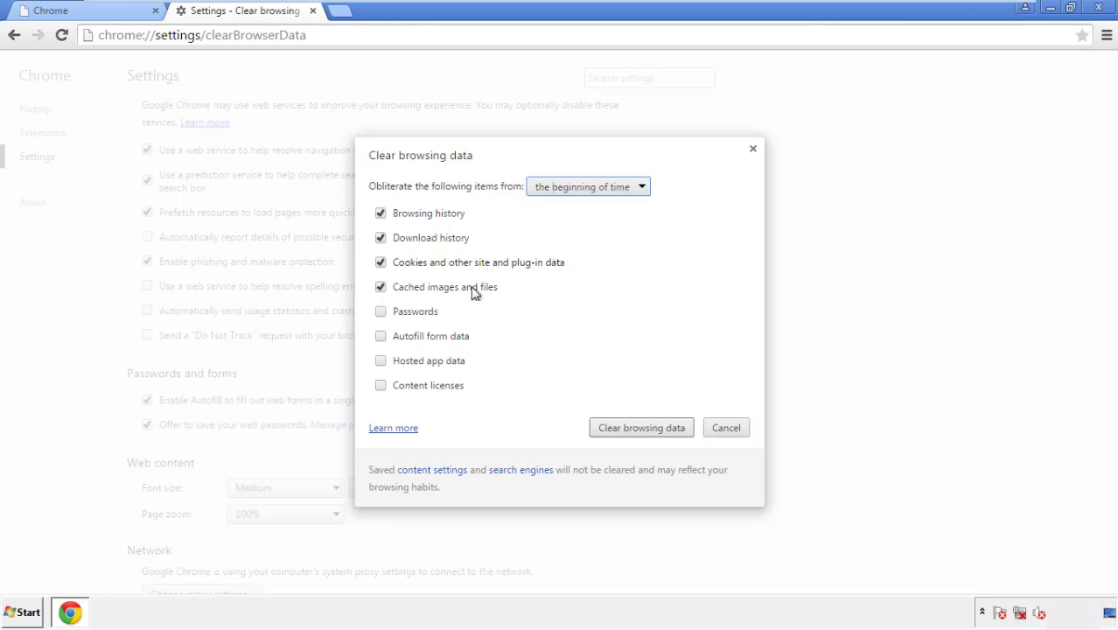
{"action": "left_click", "coordinate": [385, 337]}
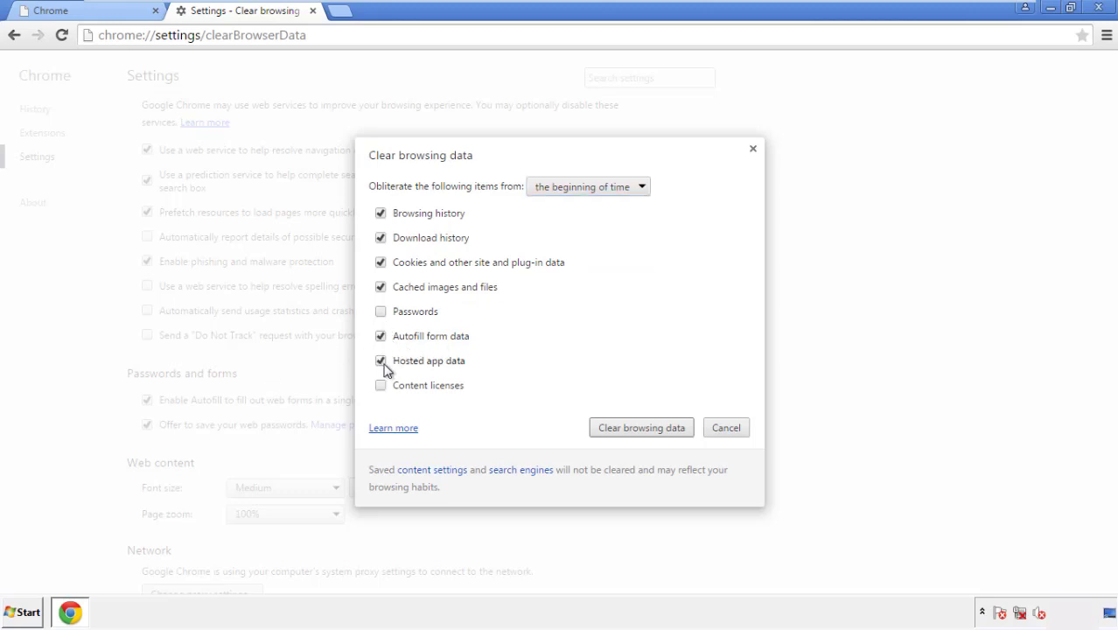
{"action": "left_click", "coordinate": [626, 431]}
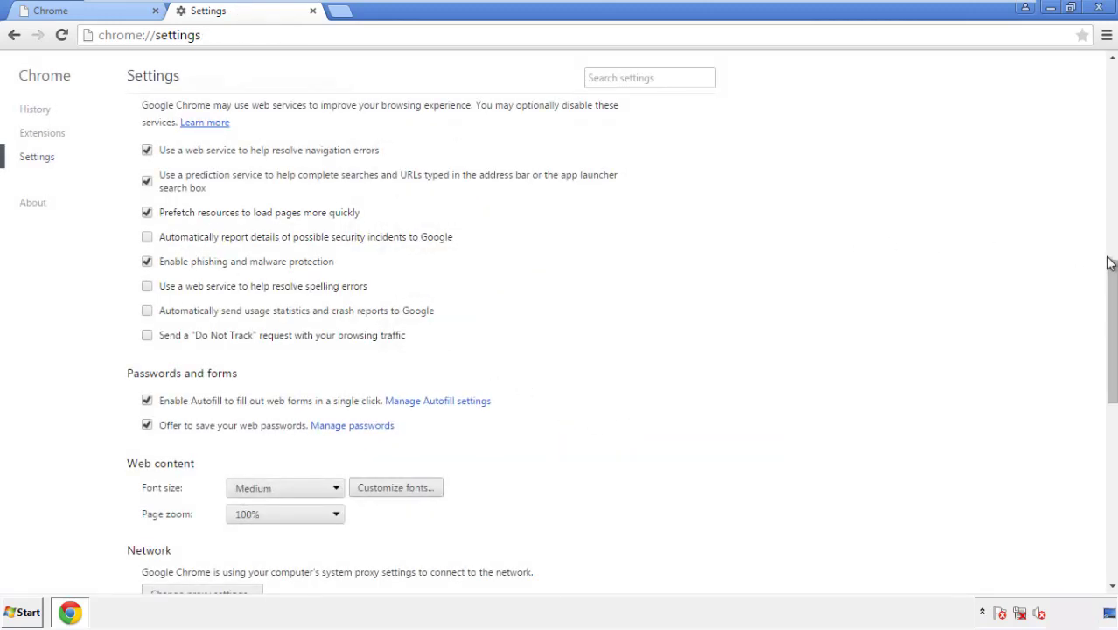
Step: Reset Chrome's settings to their original defaults, then close Chrome
{"action": "left_click_drag", "start_coordinate": [1109, 263], "coordinate": [1111, 461]}
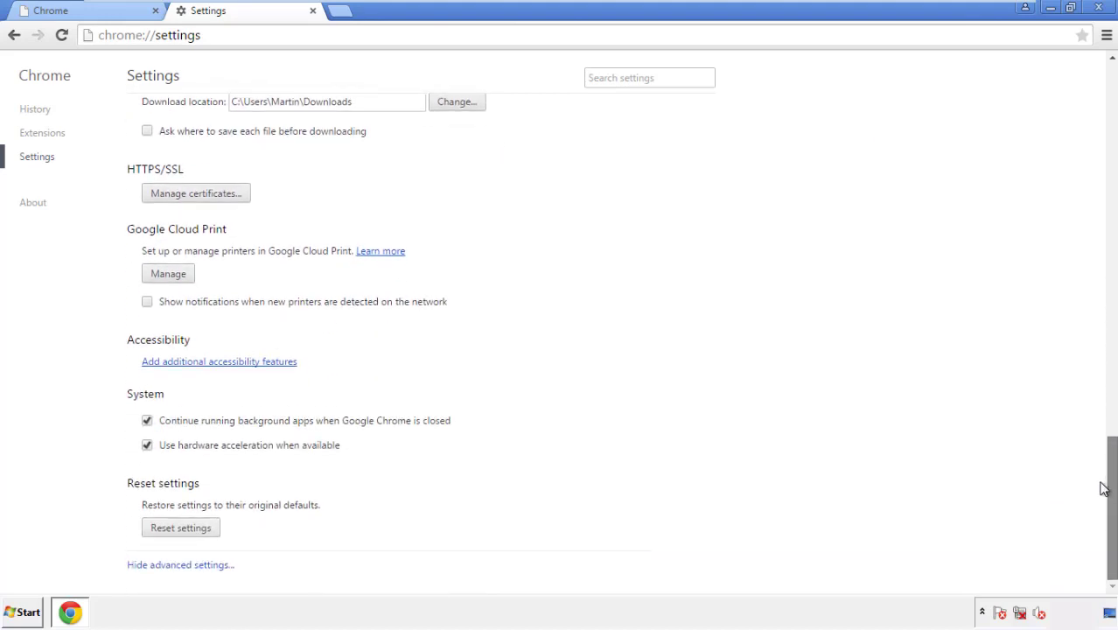
{"action": "left_click", "coordinate": [210, 530]}
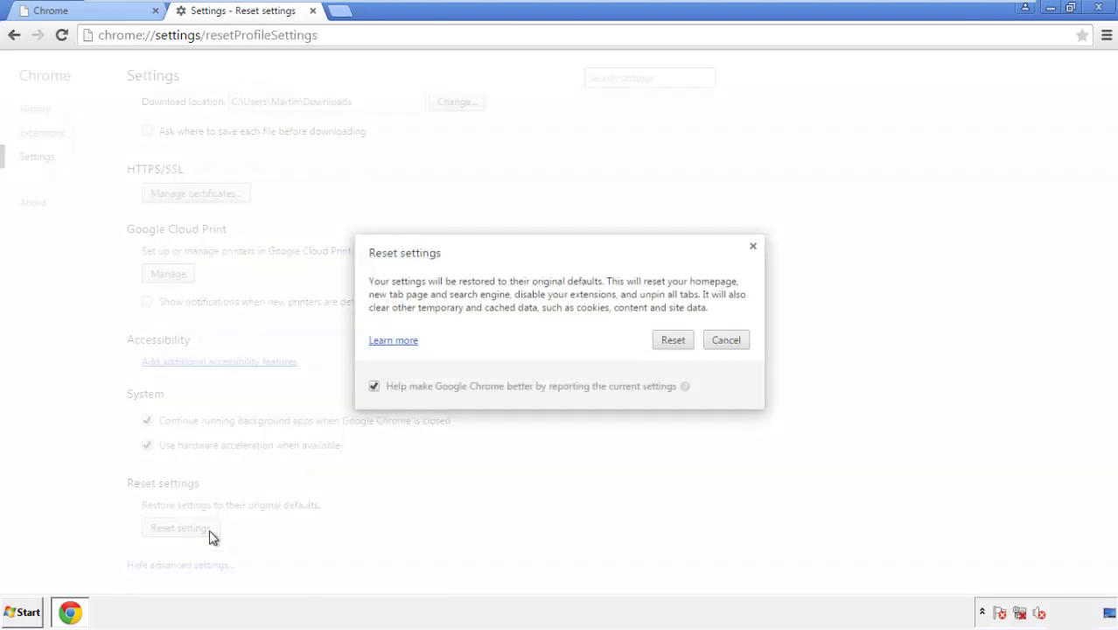
{"action": "left_click", "coordinate": [674, 341]}
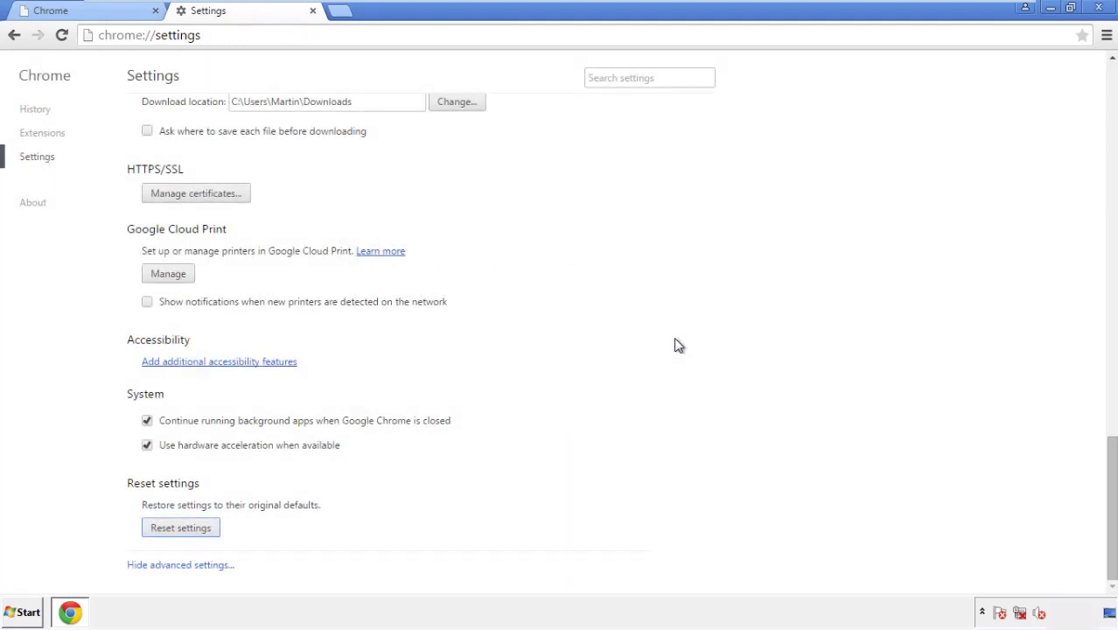
{"action": "left_click", "coordinate": [1098, 7]}
Step: Launch Firefox, remove the Search Mine extension from Add-ons, and close the browser
{"action": "left_click", "coordinate": [623, 276]}
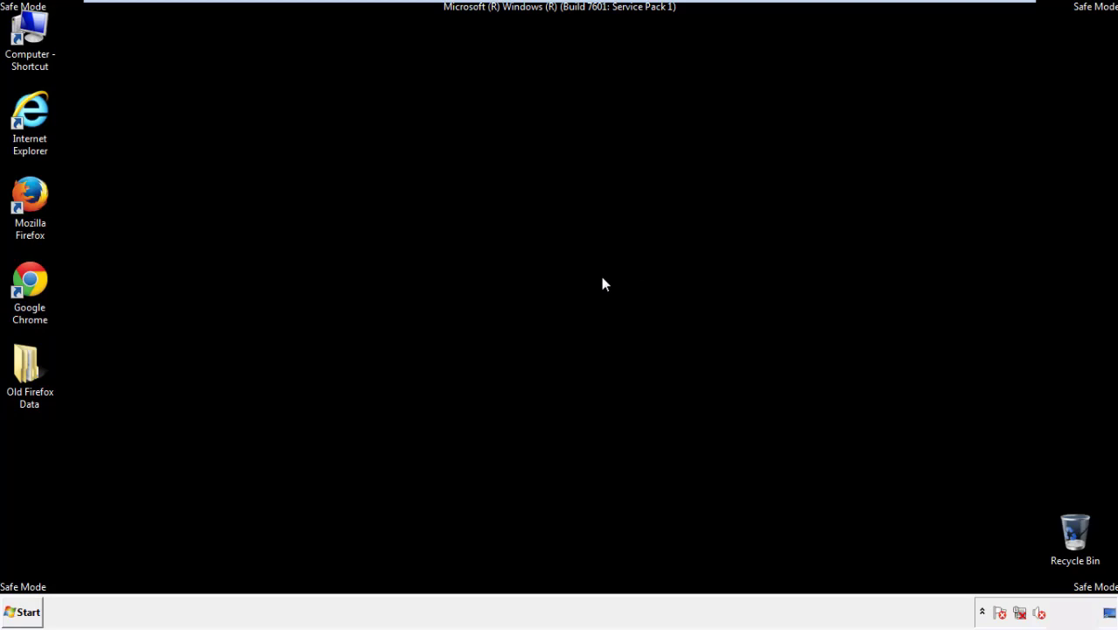
{"action": "double_click", "coordinate": [43, 220]}
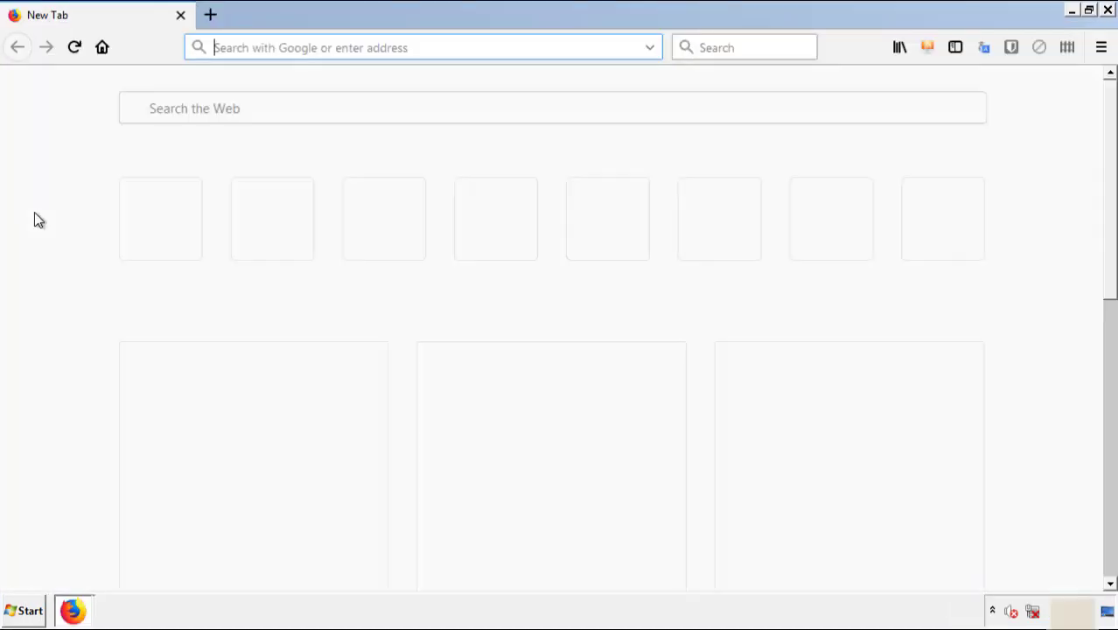
{"action": "left_click", "coordinate": [1100, 47]}
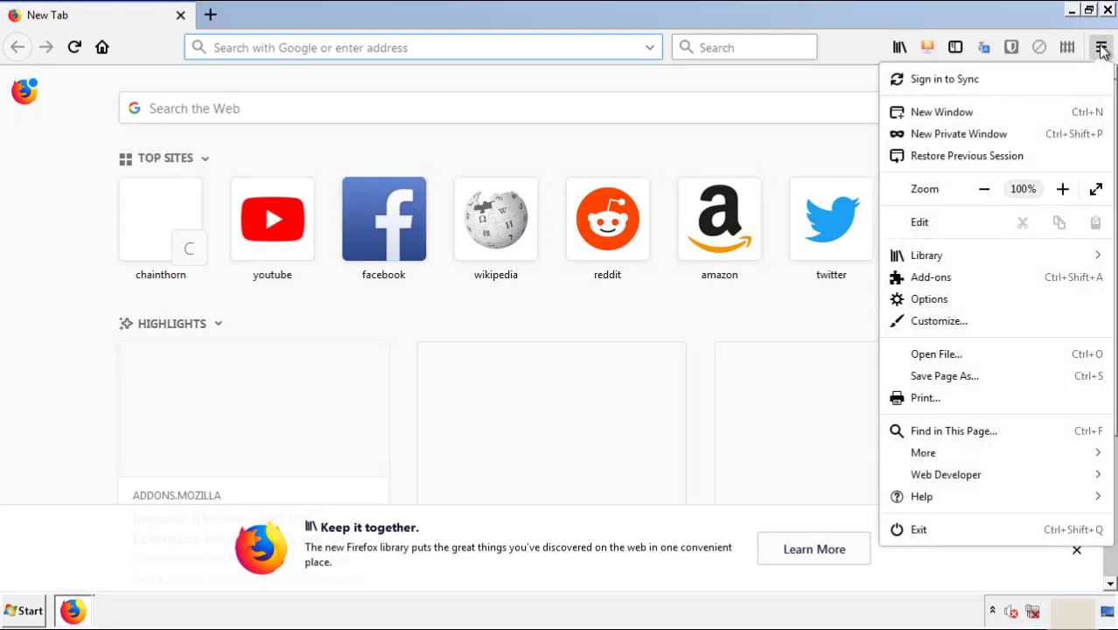
{"action": "left_click", "coordinate": [1028, 279]}
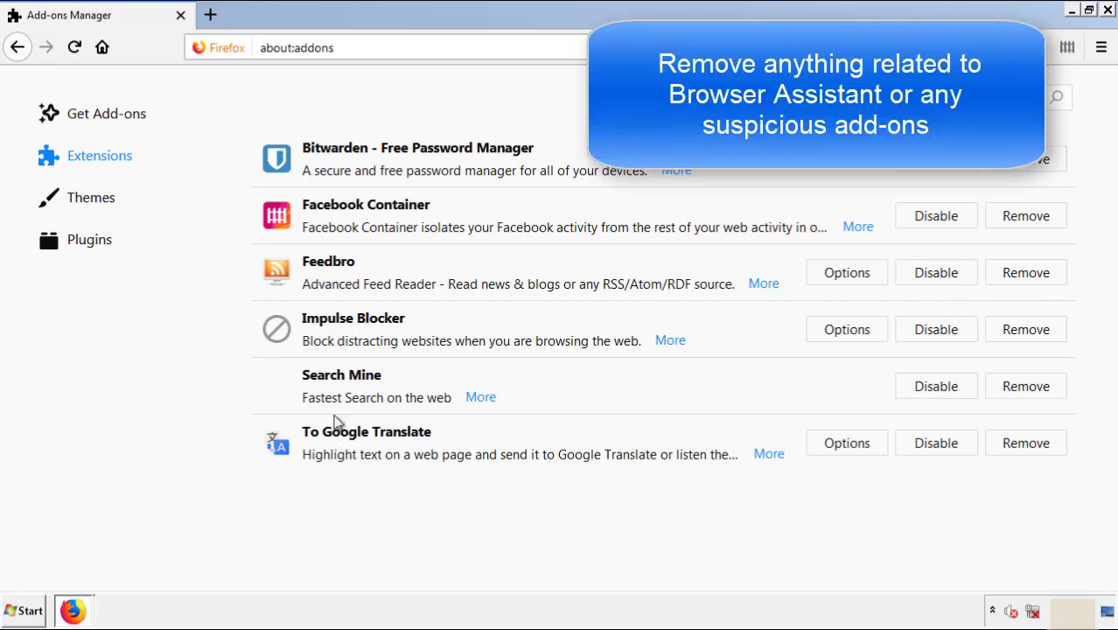
{"action": "left_click", "coordinate": [1020, 392]}
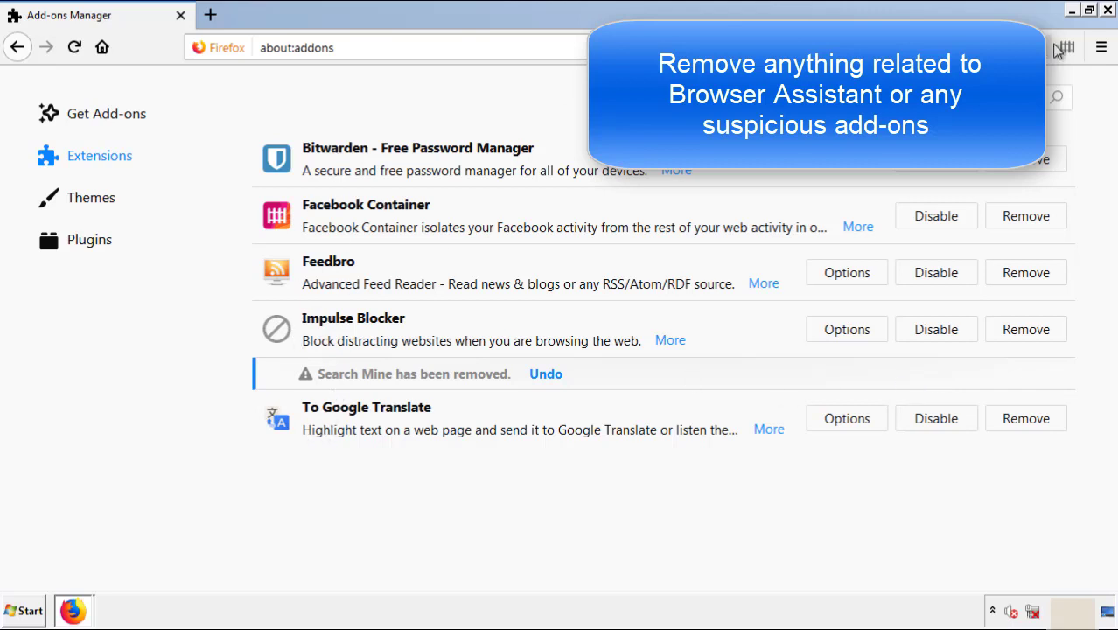
{"action": "left_click", "coordinate": [1108, 11]}
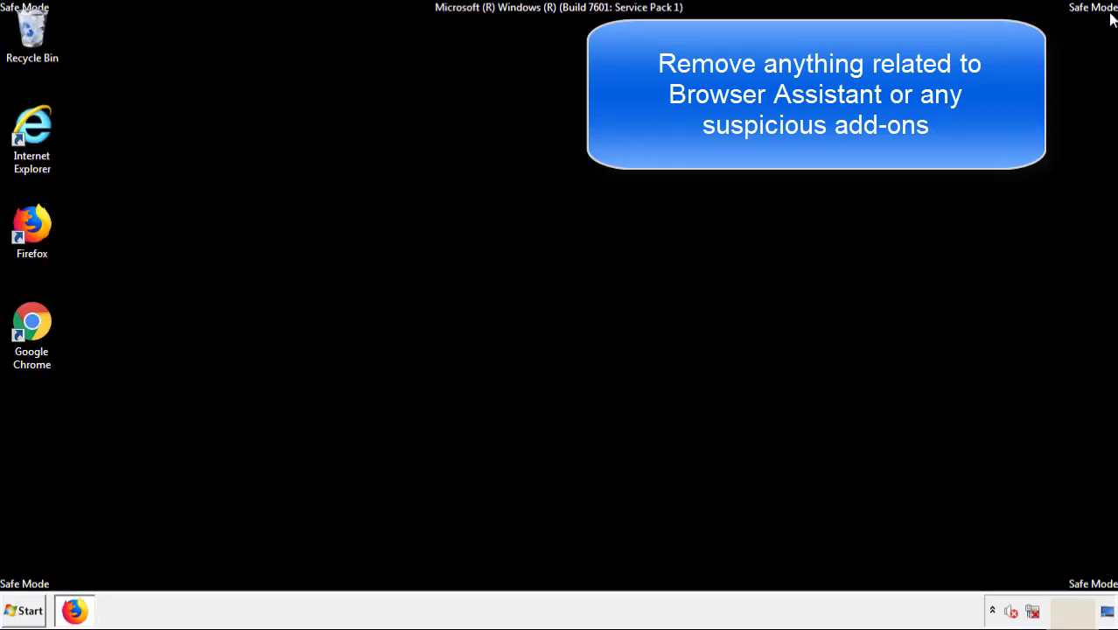
Step: Launch Chrome and remove Search Mine from its Extensions page, confirming the removal
{"action": "double_click", "coordinate": [31, 333]}
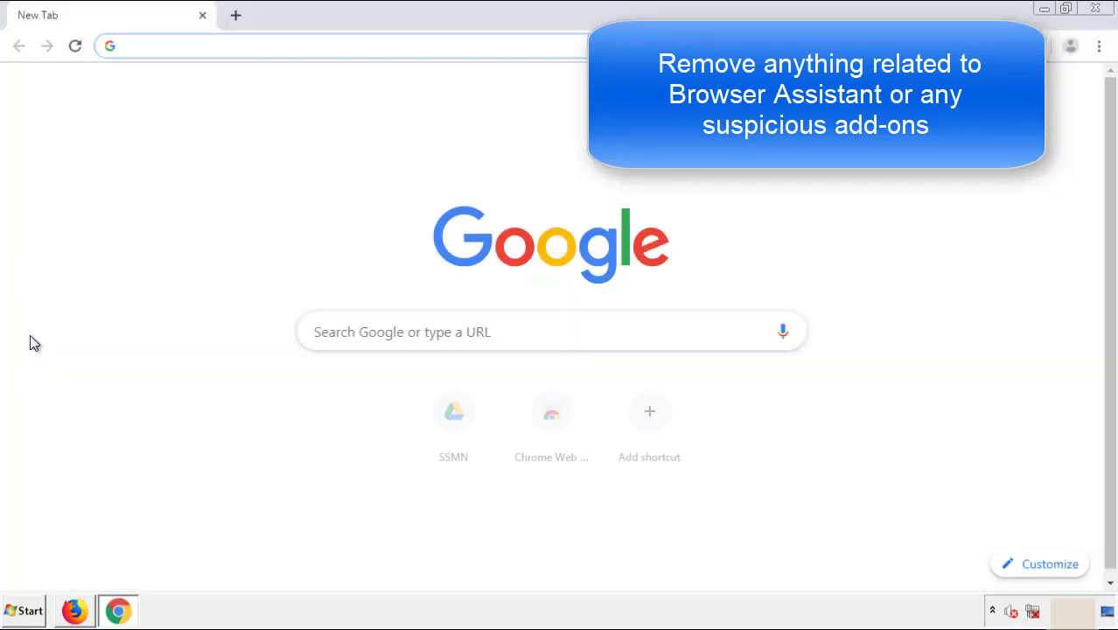
{"action": "left_click", "coordinate": [1099, 45]}
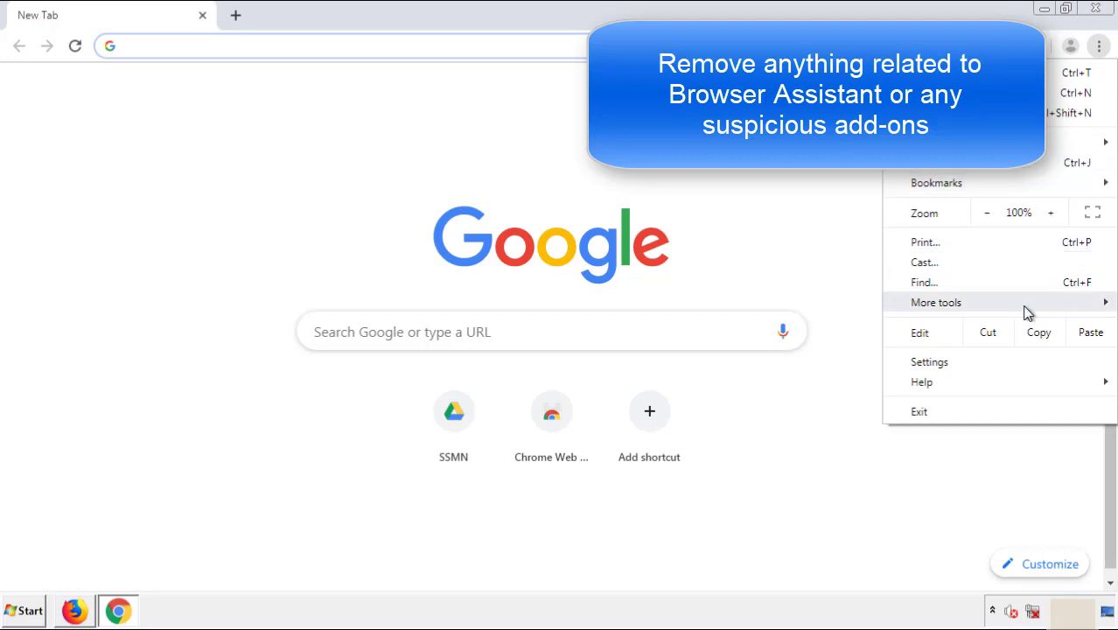
{"action": "mouse_move", "coordinate": [936, 302]}
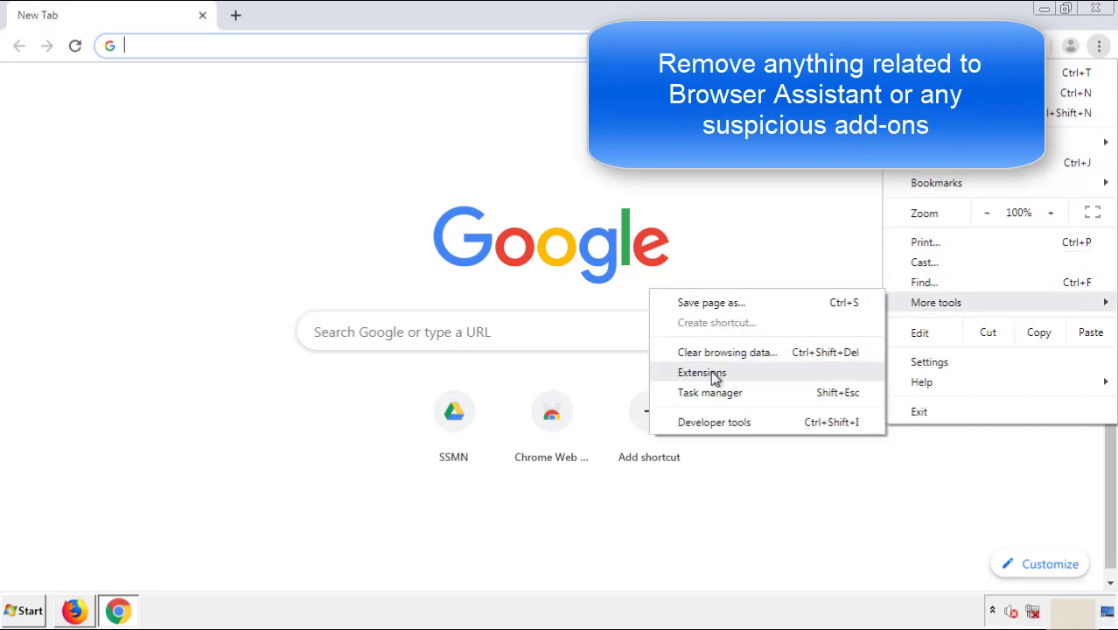
{"action": "left_click", "coordinate": [711, 372]}
{"action": "scroll", "coordinate": [317, 284], "scroll_direction": "down", "scroll_amount": 10}
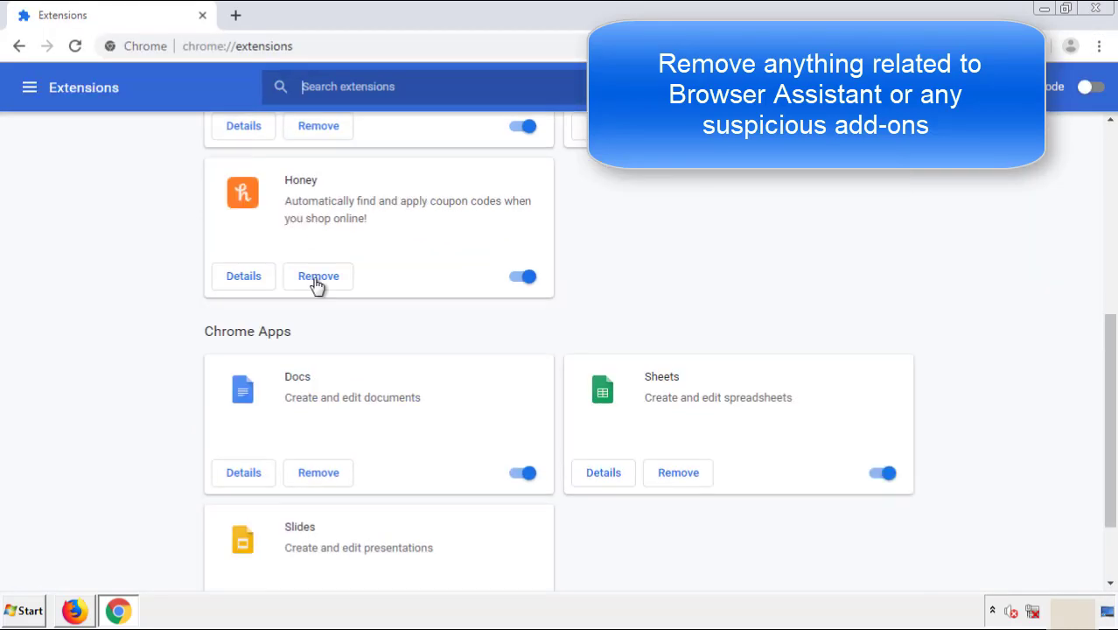
{"action": "scroll", "coordinate": [424, 320], "scroll_direction": "up", "scroll_amount": 10}
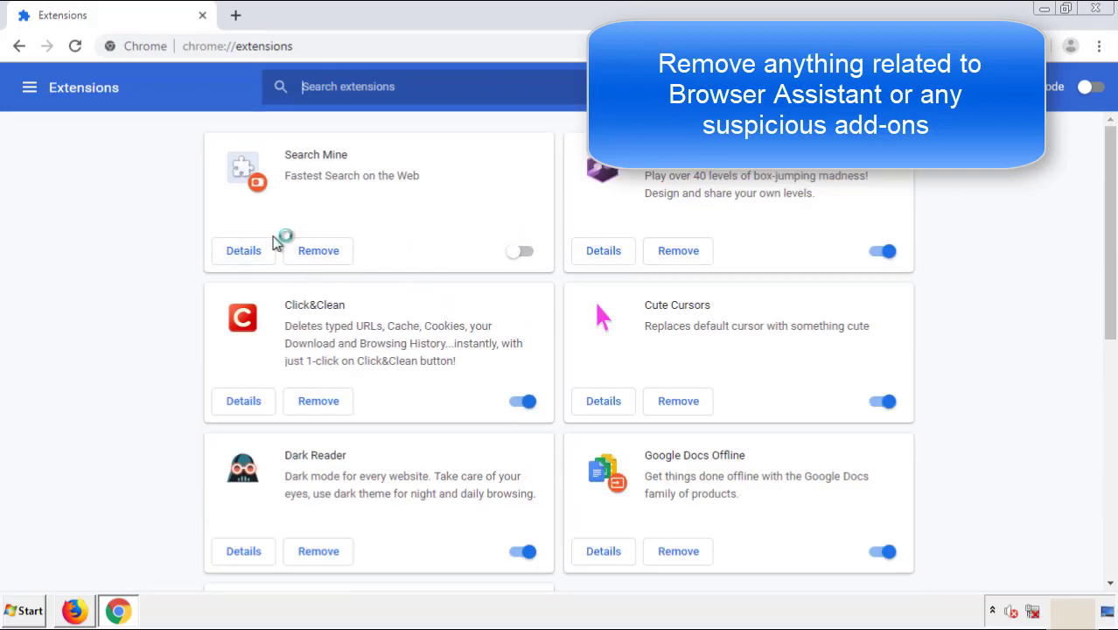
{"action": "left_click", "coordinate": [318, 255]}
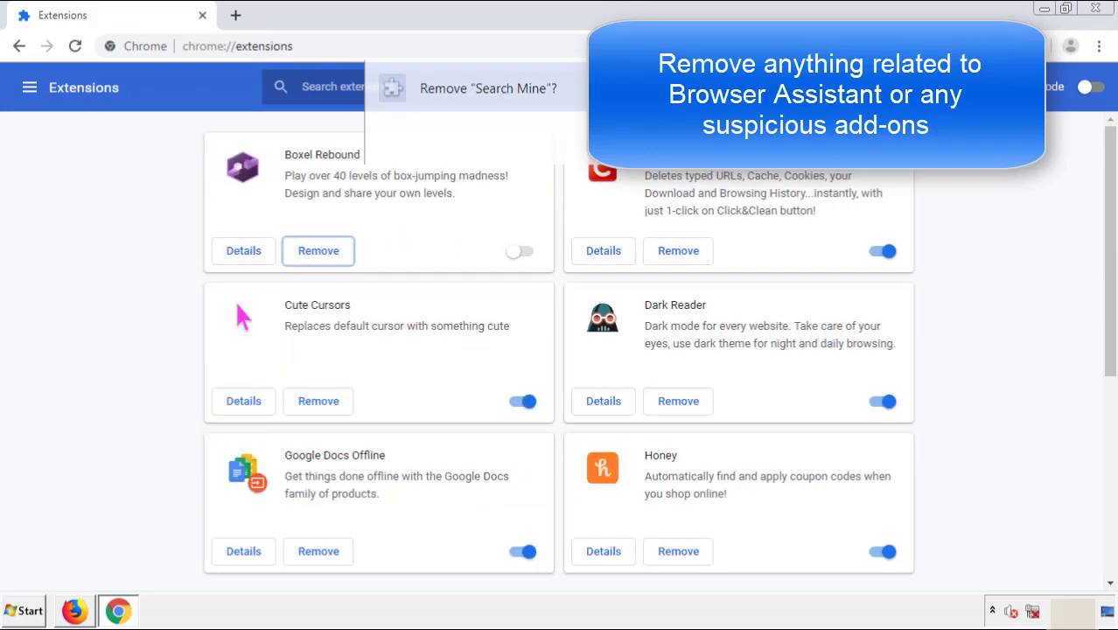
{"action": "key", "text": "Return"}
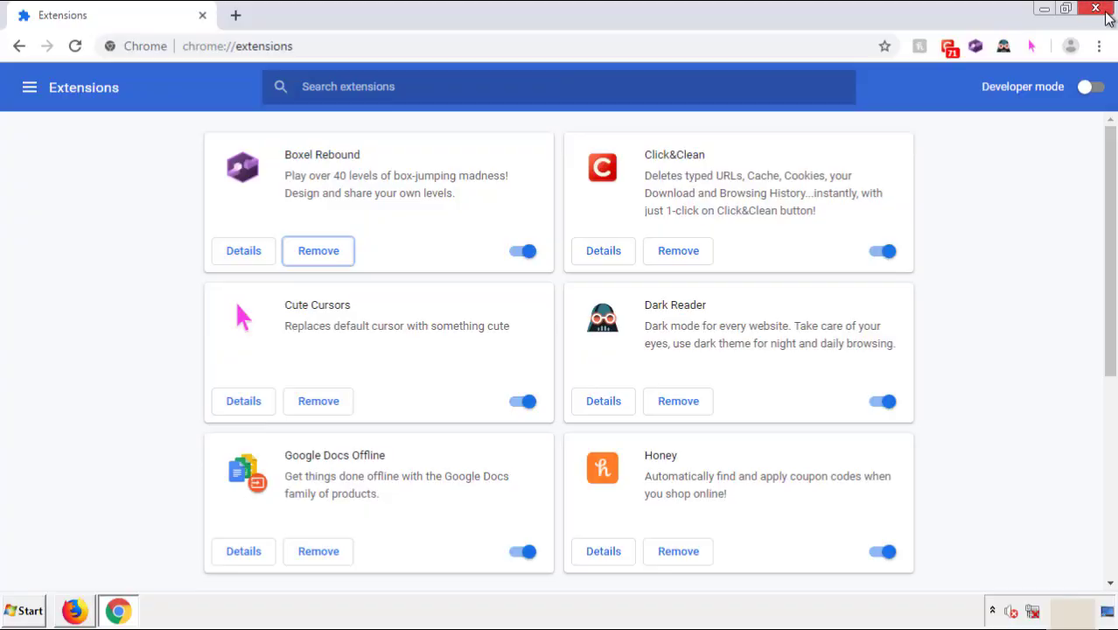
Step: Close Chrome and open the Start menu's restart options
{"action": "left_click", "coordinate": [1095, 8]}
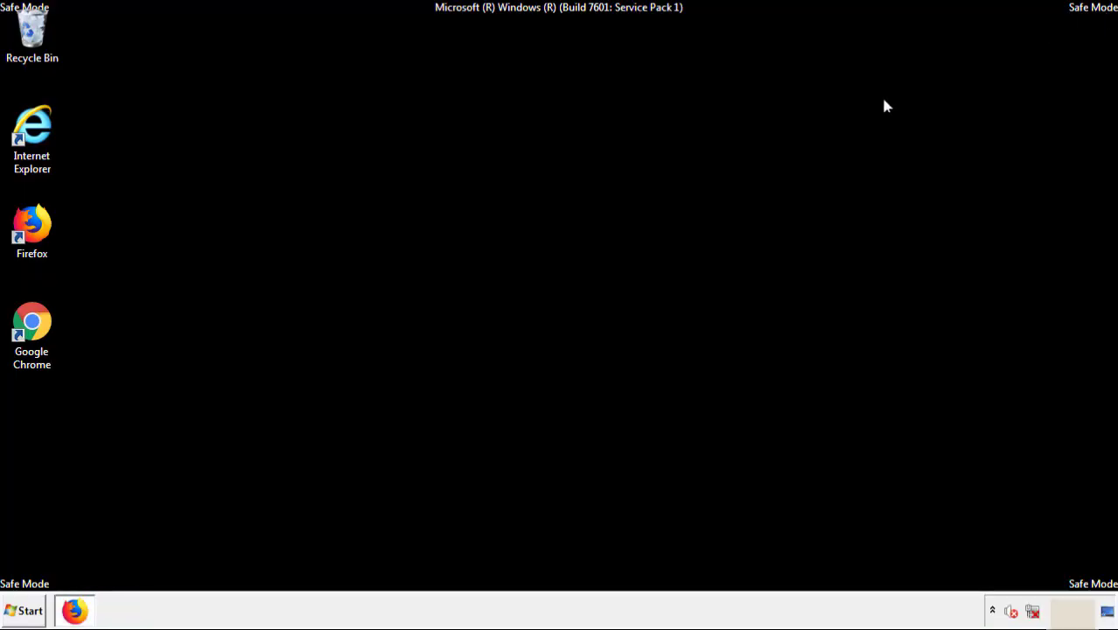
{"action": "left_click", "coordinate": [21, 610]}
{"action": "mouse_move", "coordinate": [302, 572]}
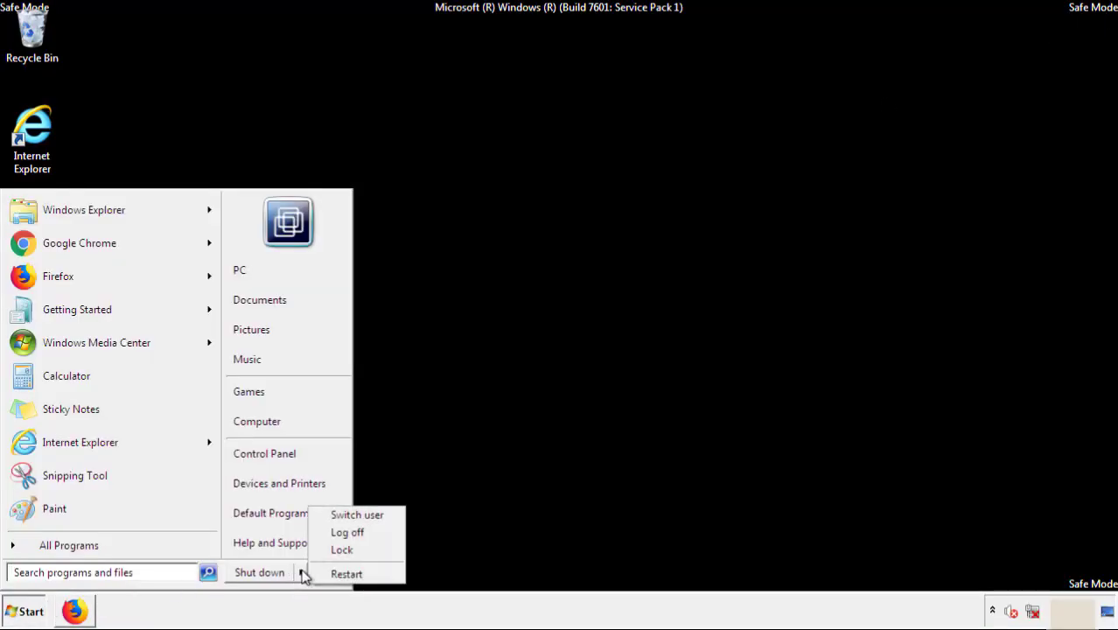